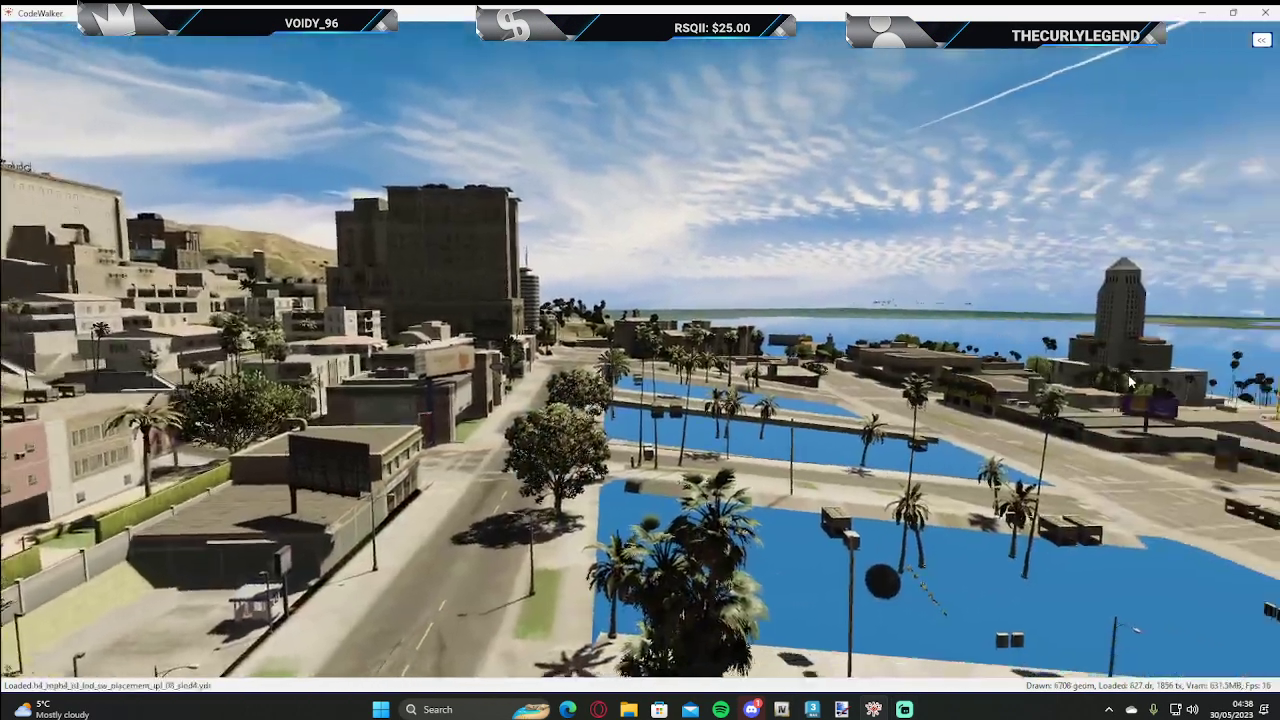
- Enable mouse selection in Mlo Instance mode and select the downtown tunnel interior dt1_rd1_tun3
{"action": "key", "text": "w"}
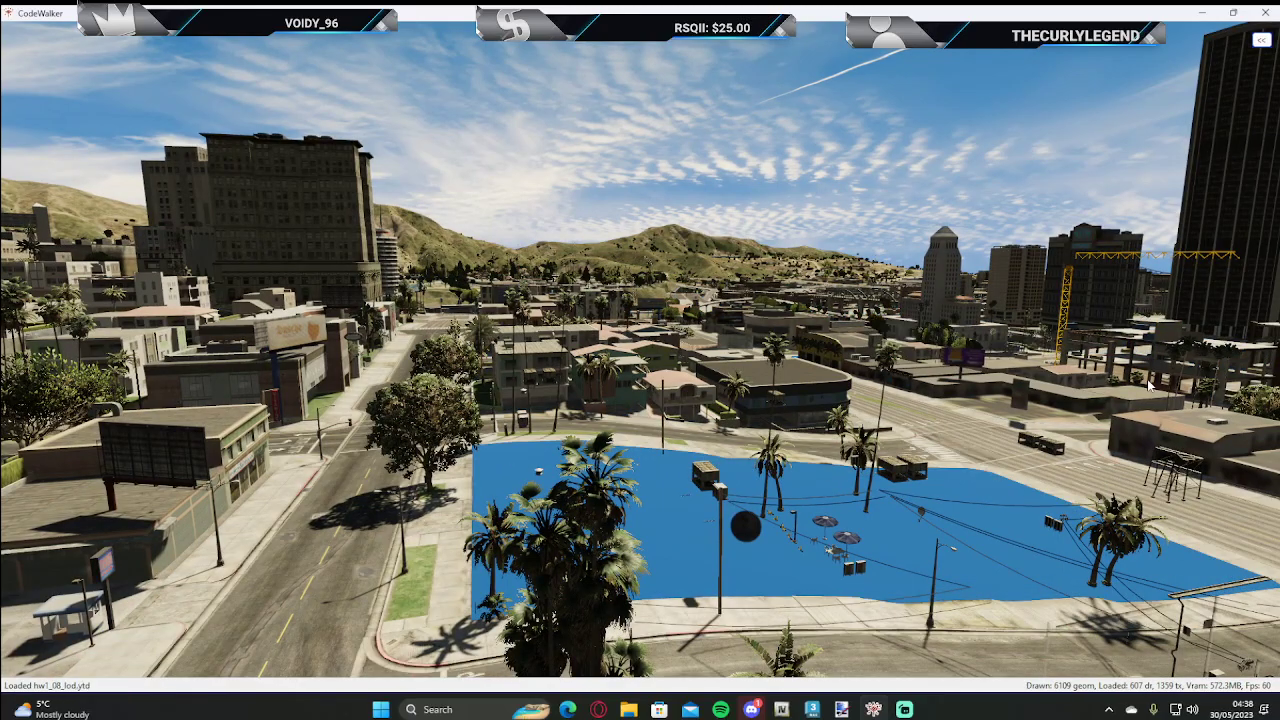
{"action": "left_click_drag", "start_coordinate": [1148, 380], "coordinate": [1240, 378]}
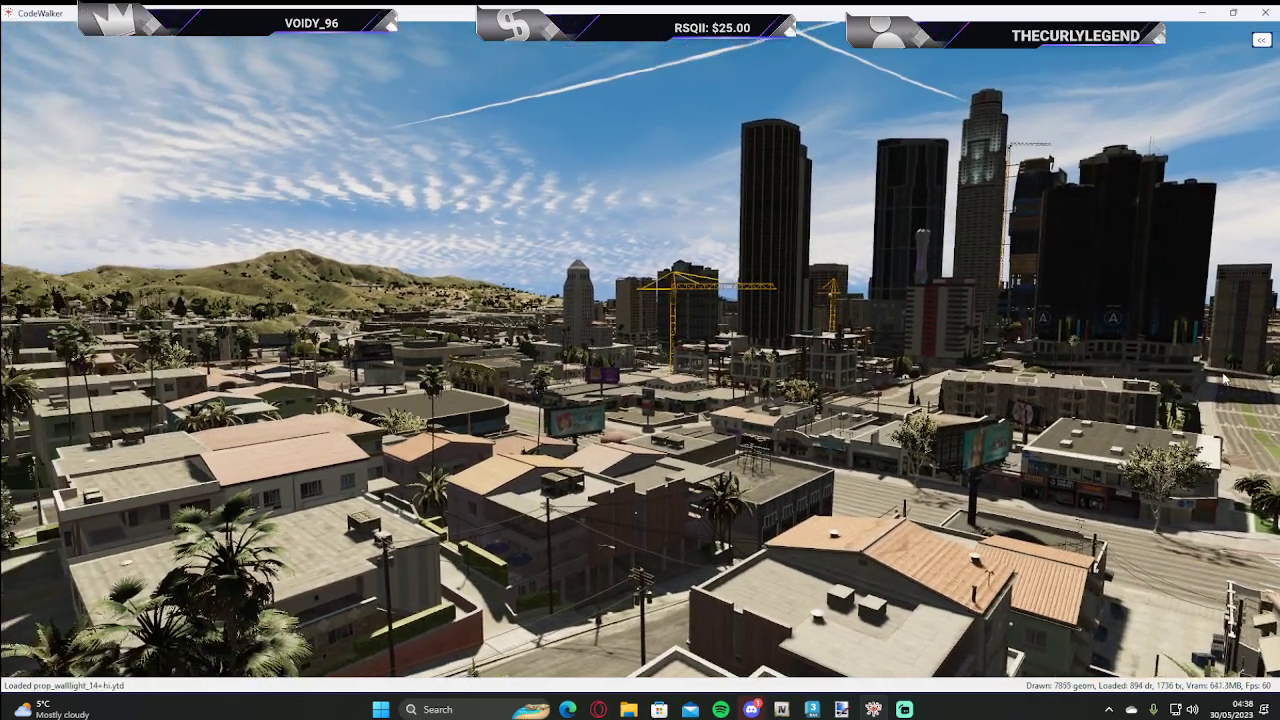
{"action": "key", "text": "w"}
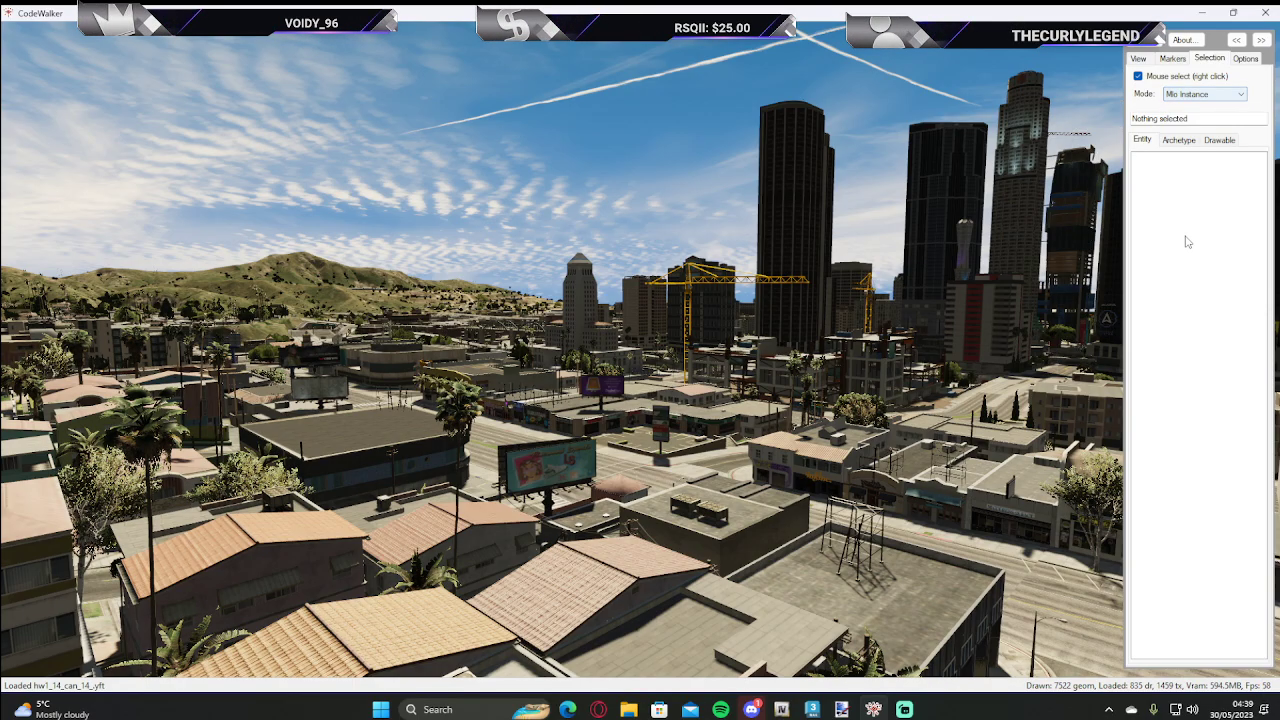
{"action": "left_click_drag", "start_coordinate": [895, 432], "coordinate": [600, 486]}
{"action": "key", "text": "w"}
{"action": "right_click", "coordinate": [604, 480]}
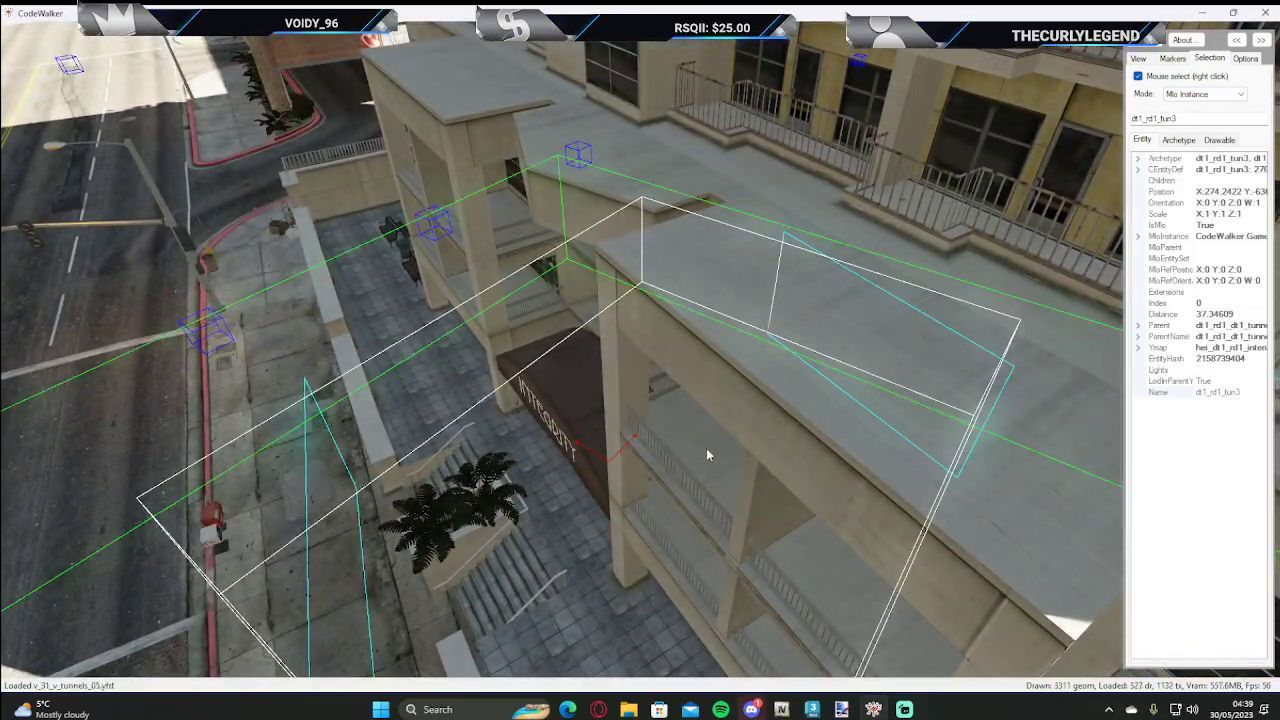
- Locate the biker garage interior under the map and select its MLO instance bkr_biker_dlc_int_02
{"action": "left_click_drag", "start_coordinate": [706, 455], "coordinate": [1279, 460]}
{"action": "key", "text": "s"}
{"action": "key", "text": "w"}
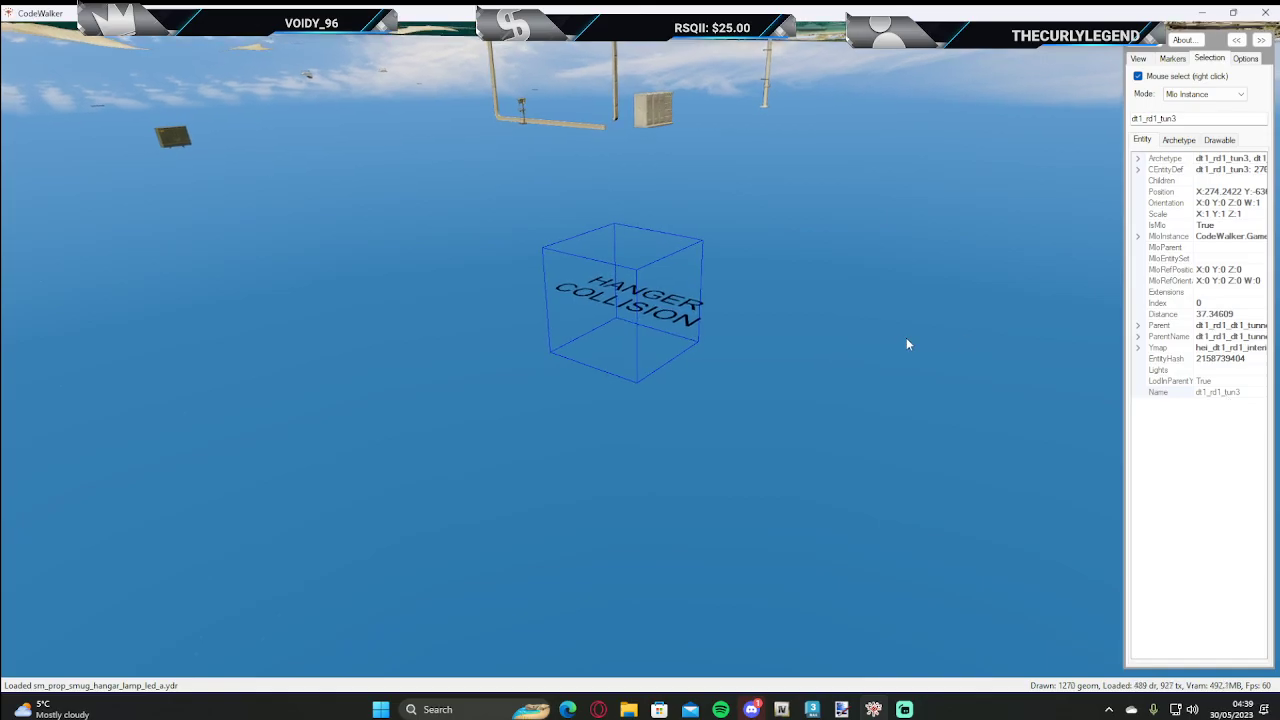
{"action": "left_click_drag", "start_coordinate": [757, 345], "coordinate": [1136, 347]}
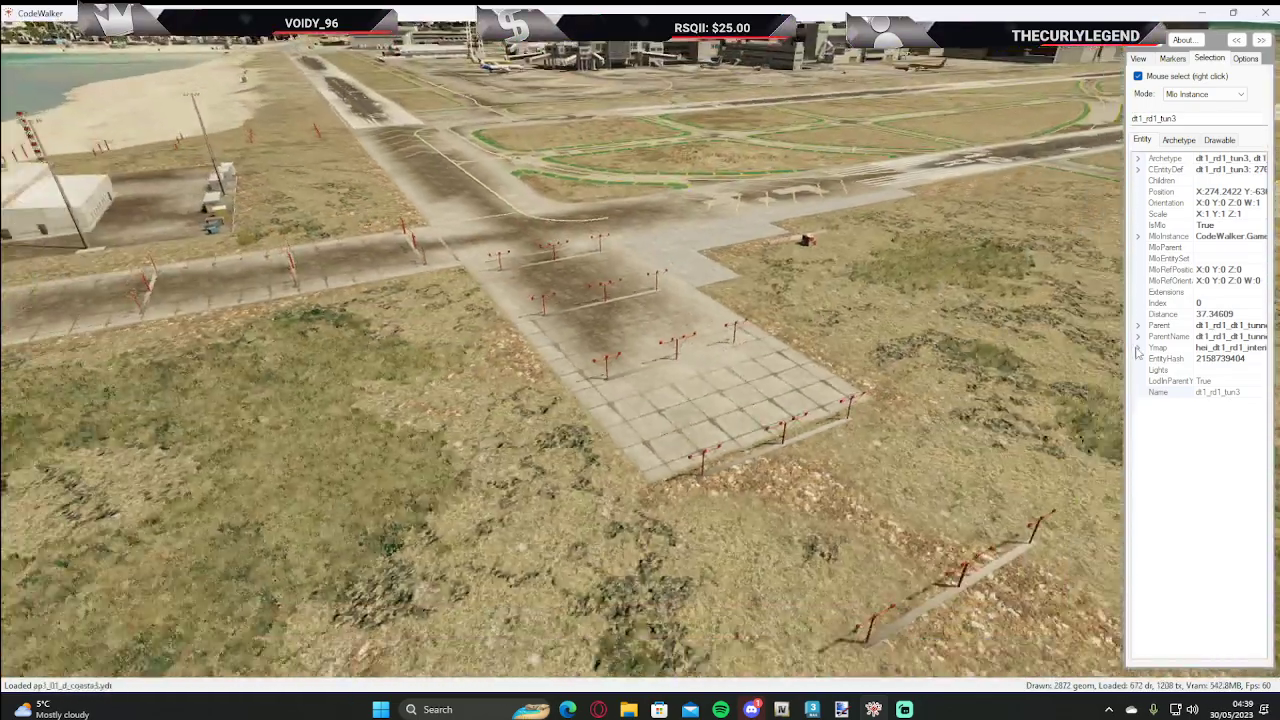
{"action": "right_click", "coordinate": [793, 322]}
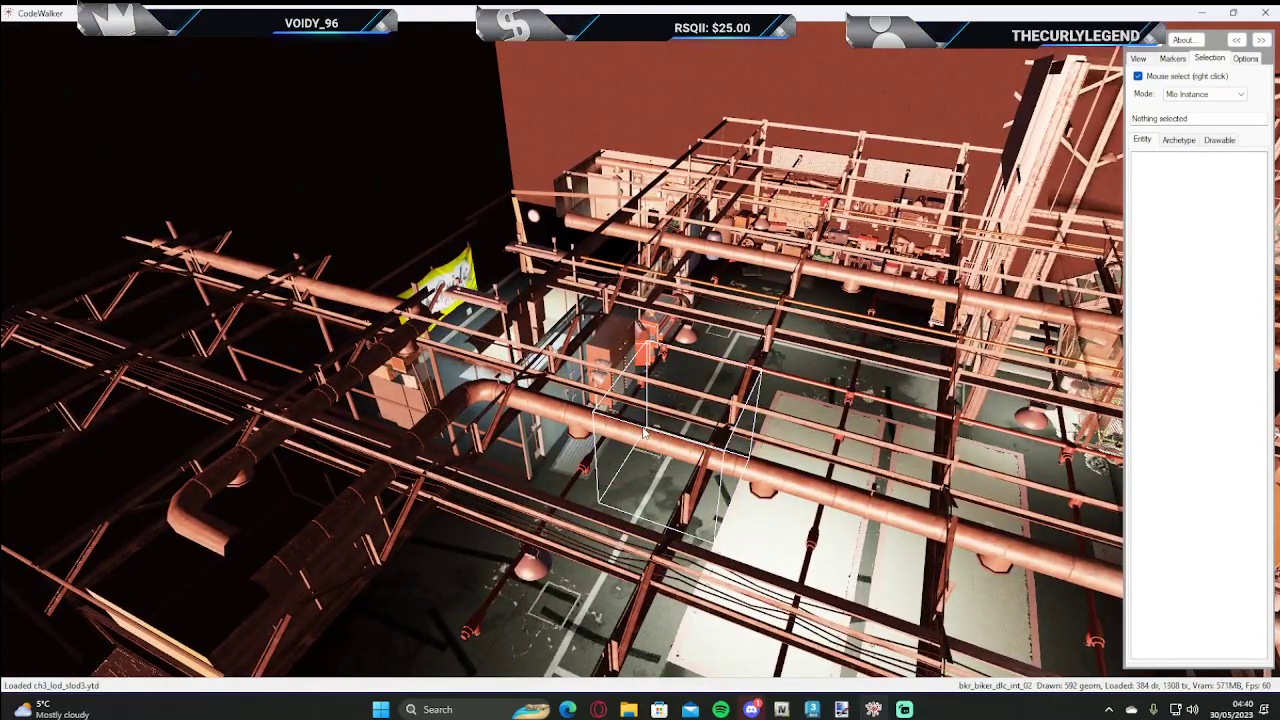
{"action": "right_click", "coordinate": [645, 432]}
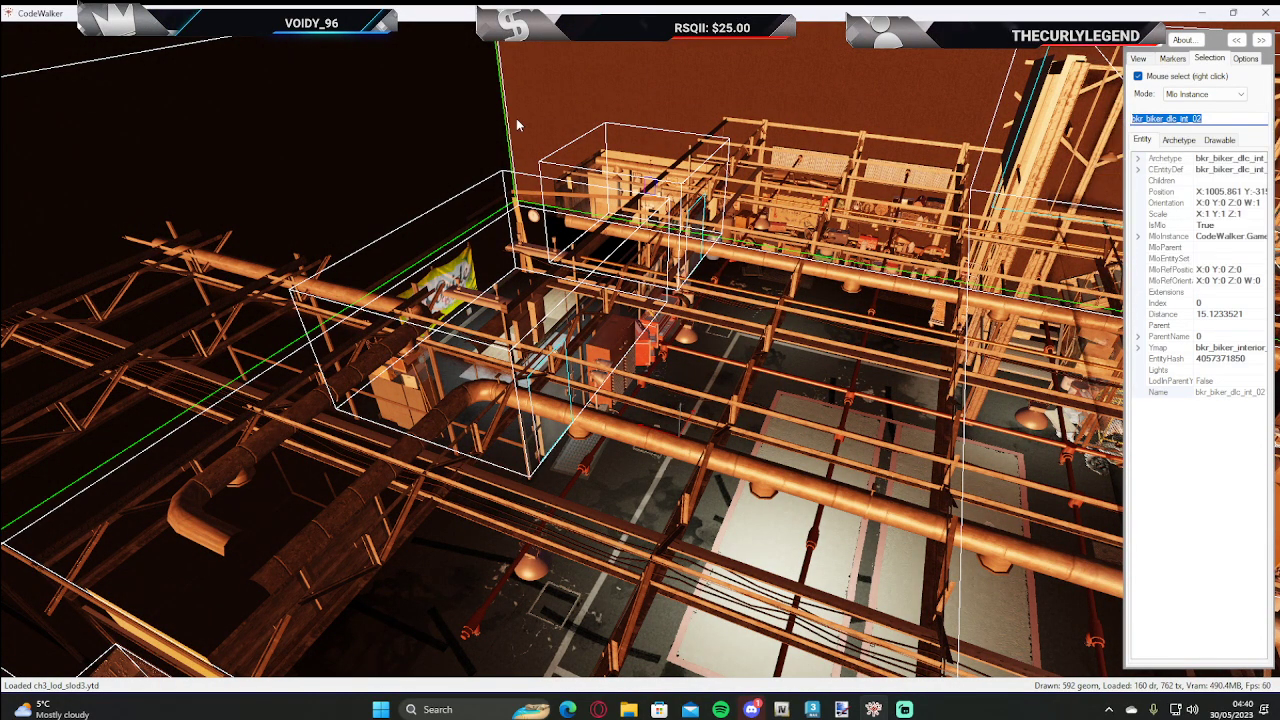
- Open the project window and create a new project containing a new ymap file
{"action": "key", "text": "t"}
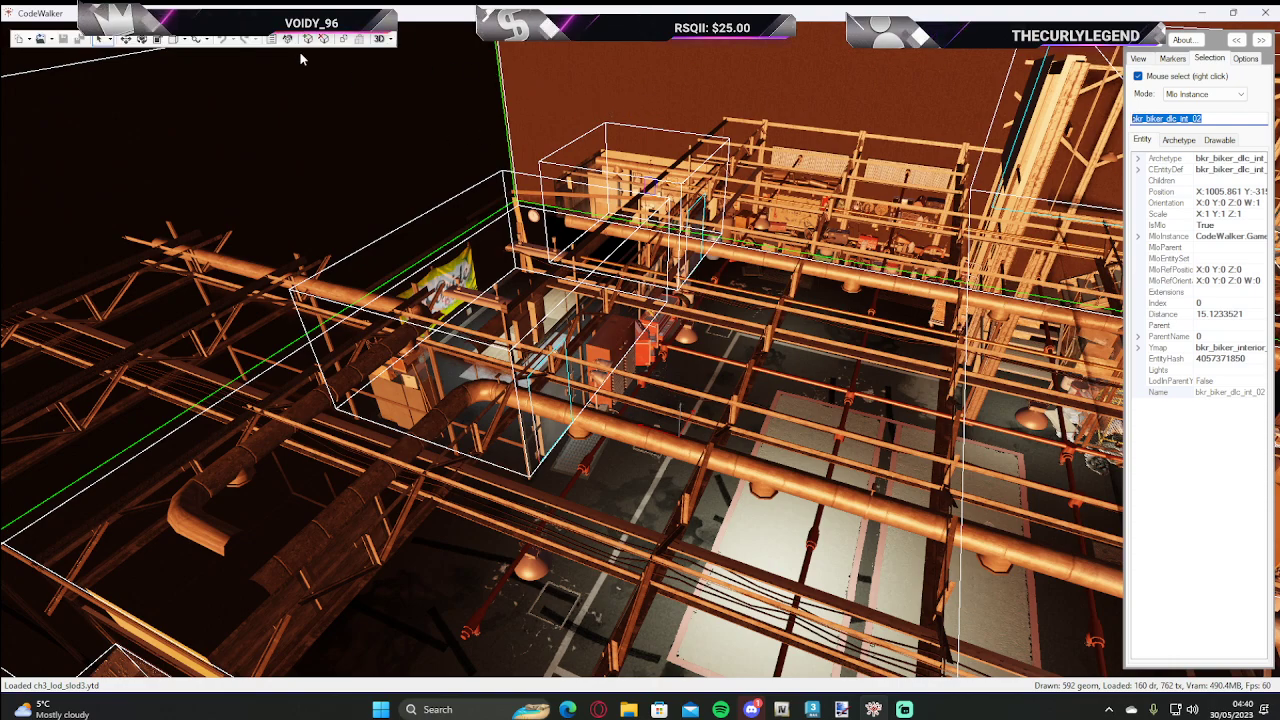
{"action": "left_click", "coordinate": [287, 40]}
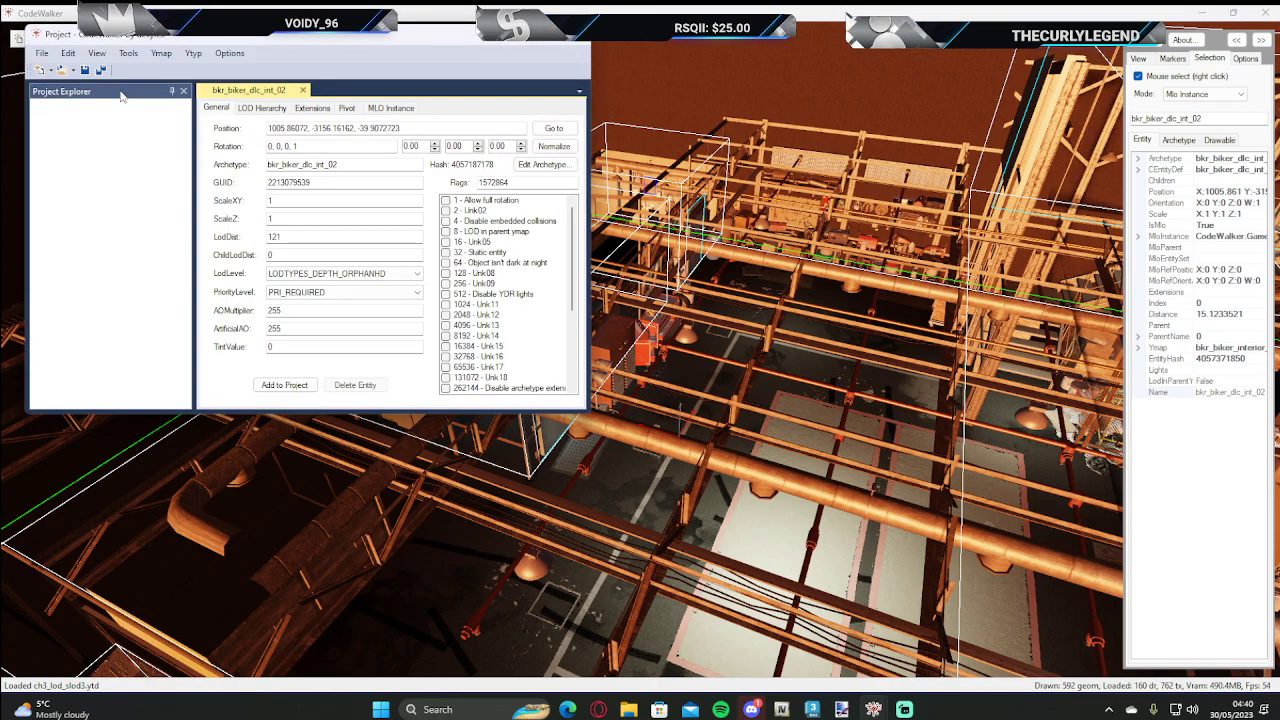
{"action": "left_click", "coordinate": [59, 70]}
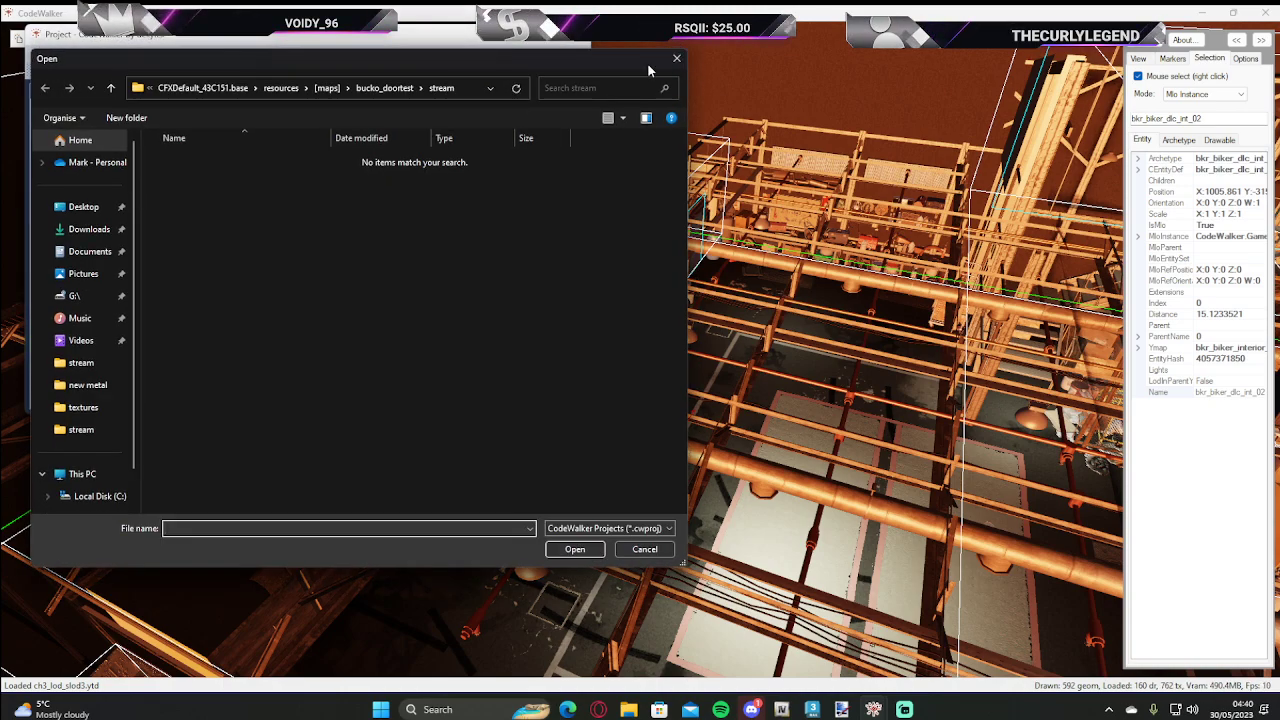
{"action": "key", "text": "Escape"}
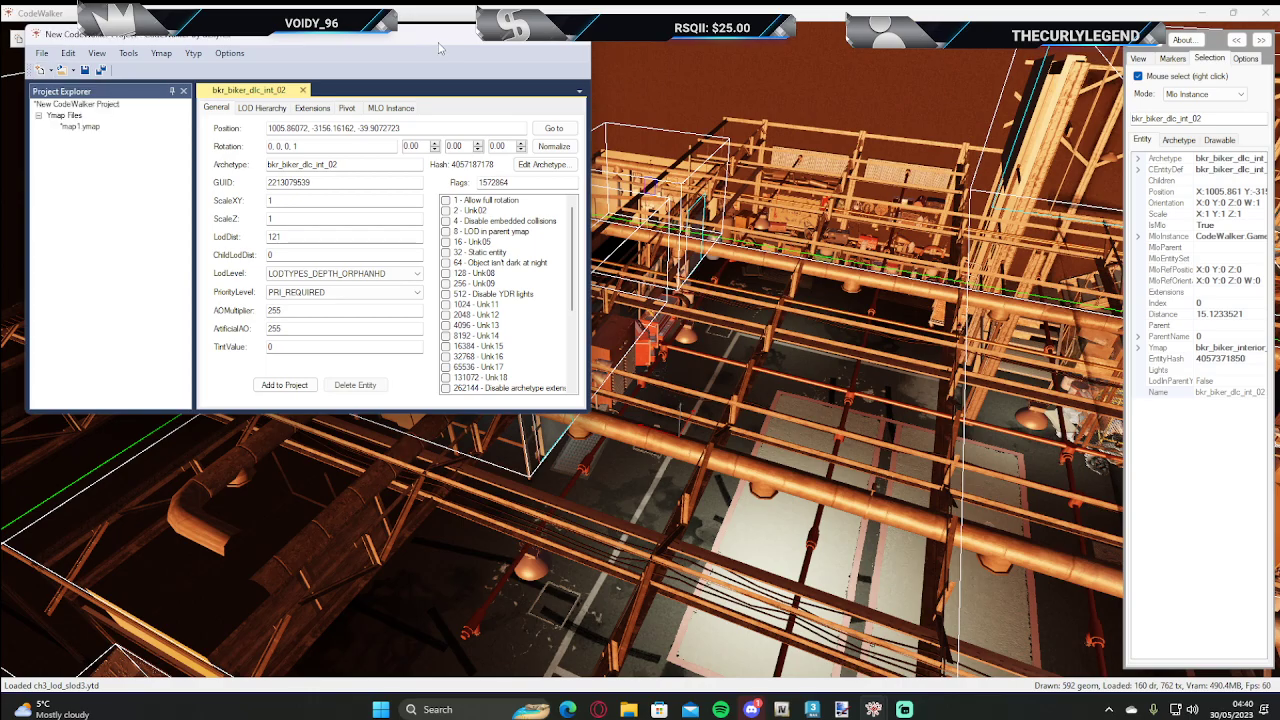
{"action": "left_click_drag", "start_coordinate": [438, 44], "coordinate": [1279, 180]}
- Go to the desert airstrip and add a new entity to the ymap there with the archetype bkr_biker_dlc_int_02
{"action": "scroll", "coordinate": [935, 277], "scroll_direction": "down", "scroll_amount": 15}
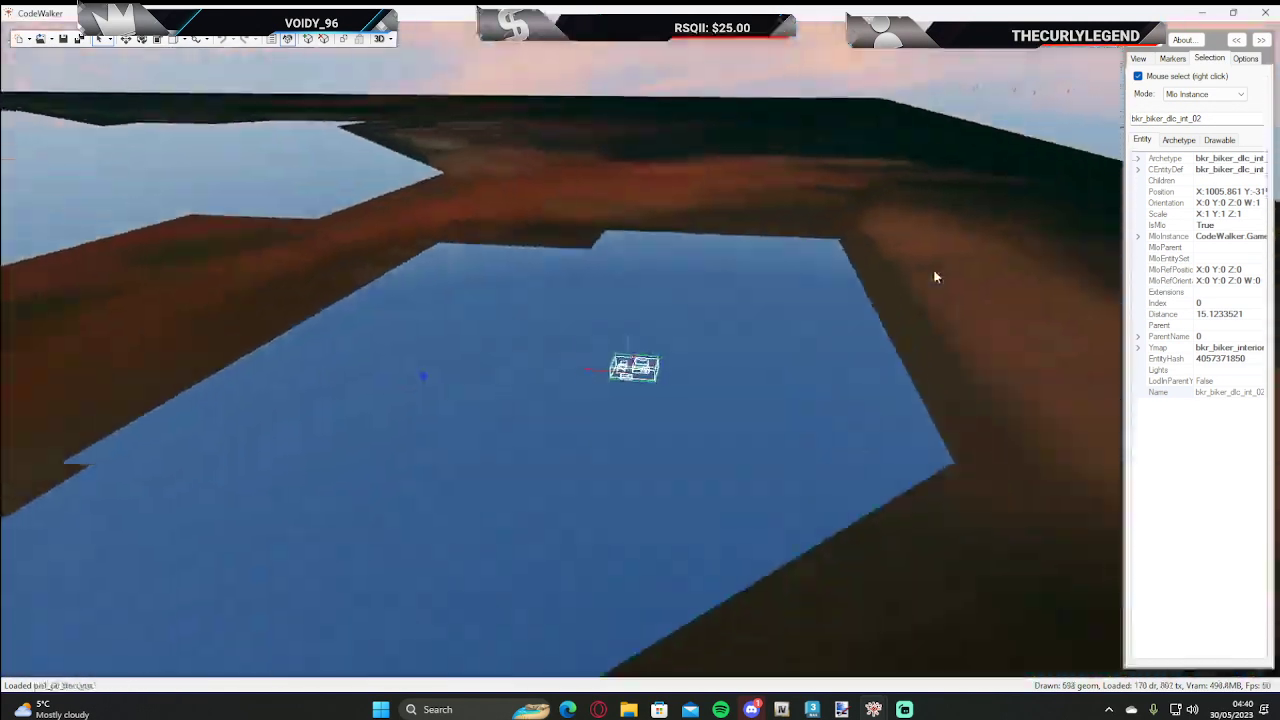
{"action": "left_click_drag", "start_coordinate": [935, 277], "coordinate": [496, 284]}
{"action": "key", "text": "w"}
{"action": "key", "text": "w"}
{"action": "key", "text": "w"}
{"action": "key", "text": "w"}
{"action": "key", "text": "s"}
{"action": "key", "text": "w"}
{"action": "key", "text": "s"}
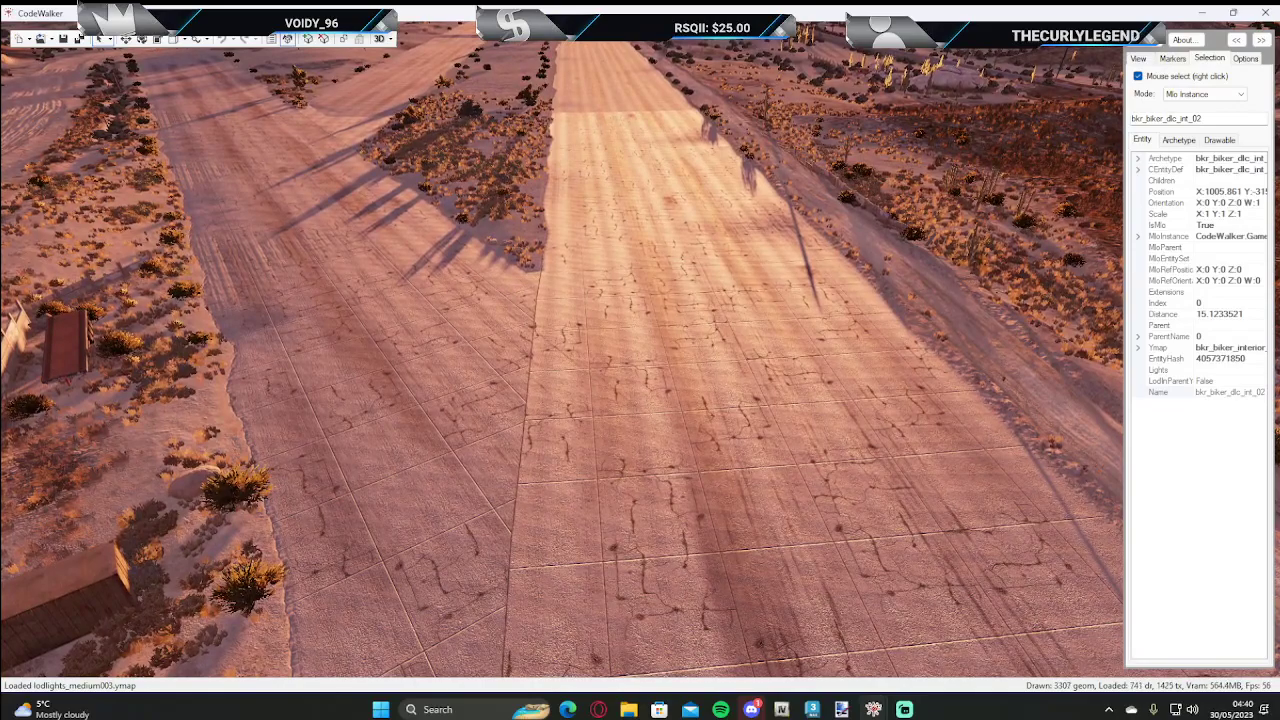
{"action": "left_click_drag", "start_coordinate": [1279, 120], "coordinate": [801, 188]}
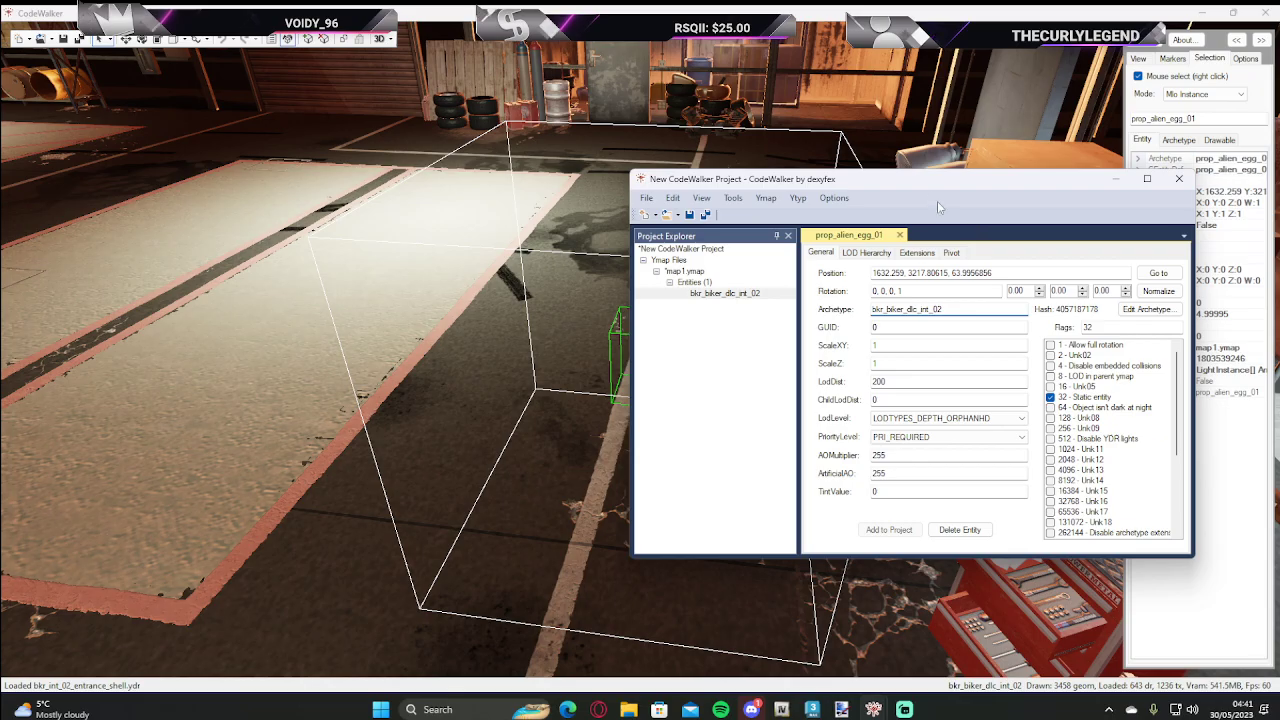
{"action": "left_click_drag", "start_coordinate": [937, 201], "coordinate": [1279, 142]}
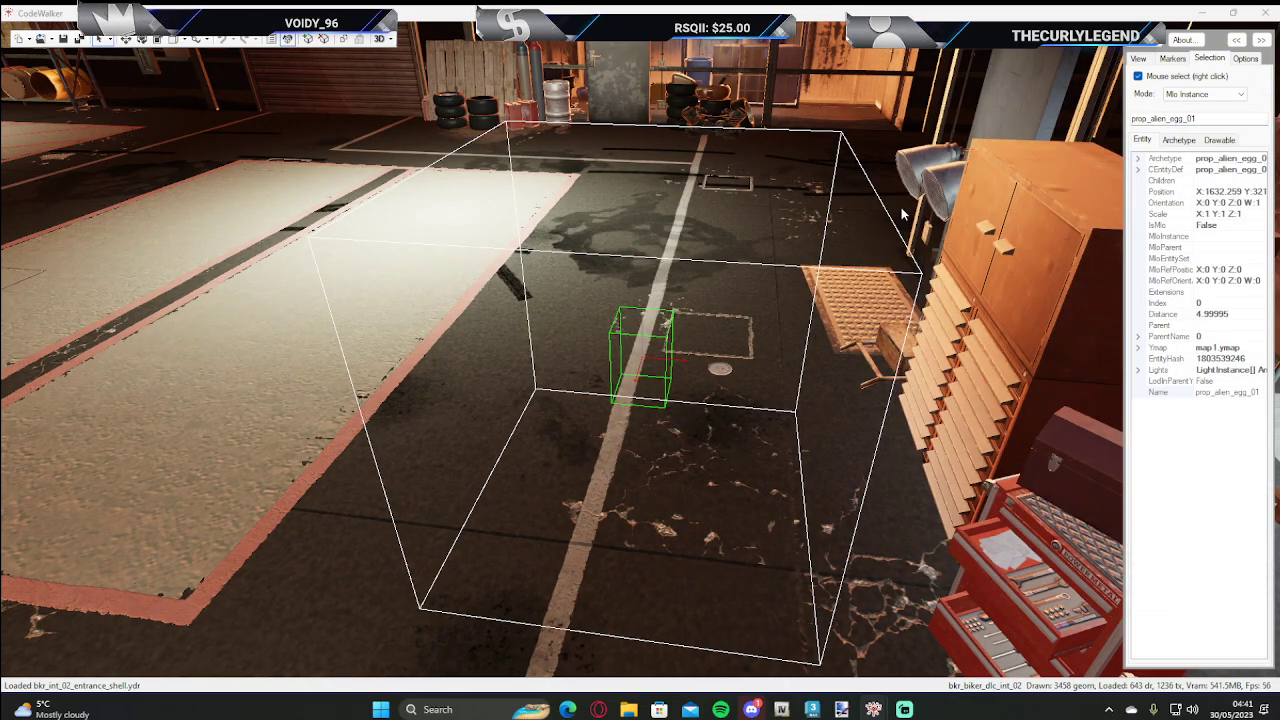
- Select the MLO instance of the garage interior placed on the airstrip and view the whole building
{"action": "scroll", "coordinate": [796, 213], "scroll_direction": "down", "scroll_amount": 15}
{"action": "scroll", "coordinate": [793, 218], "scroll_direction": "up", "scroll_amount": 10}
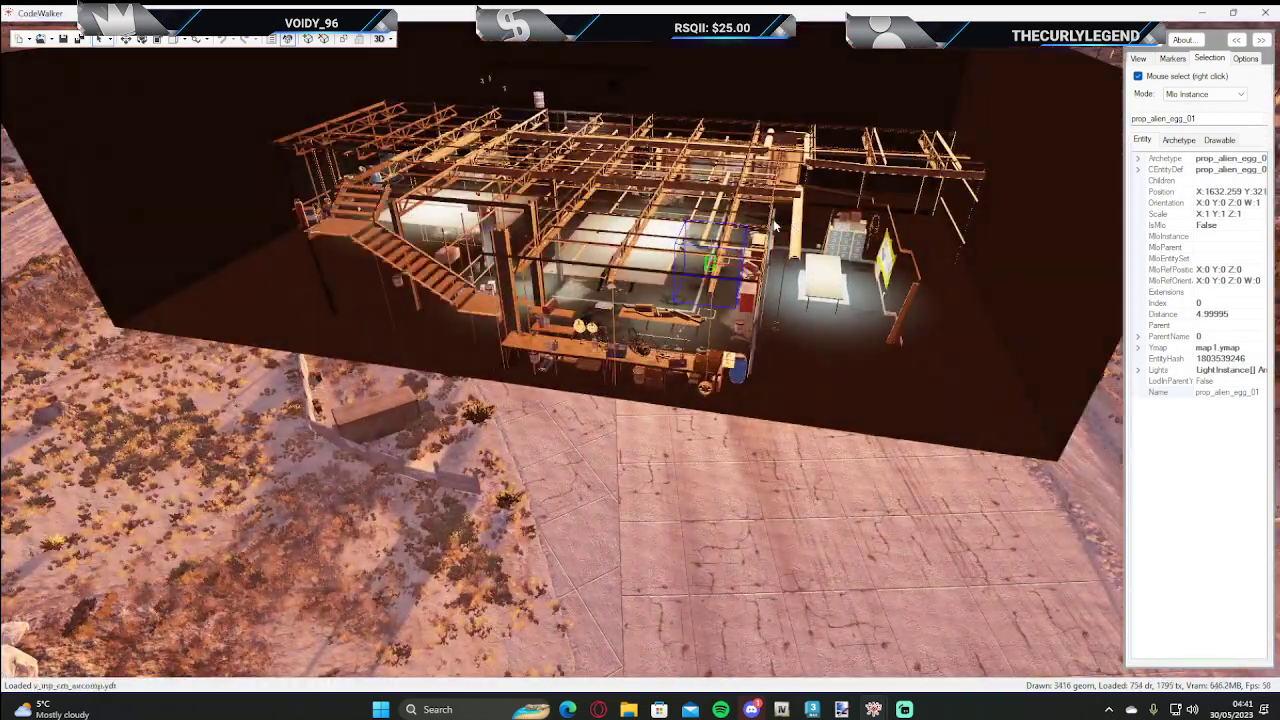
{"action": "right_click", "coordinate": [806, 255]}
{"action": "left_click_drag", "start_coordinate": [806, 255], "coordinate": [898, 206]}
{"action": "scroll", "coordinate": [898, 206], "scroll_direction": "up", "scroll_amount": 8}
{"action": "scroll", "coordinate": [892, 206], "scroll_direction": "down", "scroll_amount": 8}
{"action": "scroll", "coordinate": [878, 198], "scroll_direction": "down", "scroll_amount": 5}
{"action": "scroll", "coordinate": [870, 190], "scroll_direction": "up", "scroll_amount": 8}
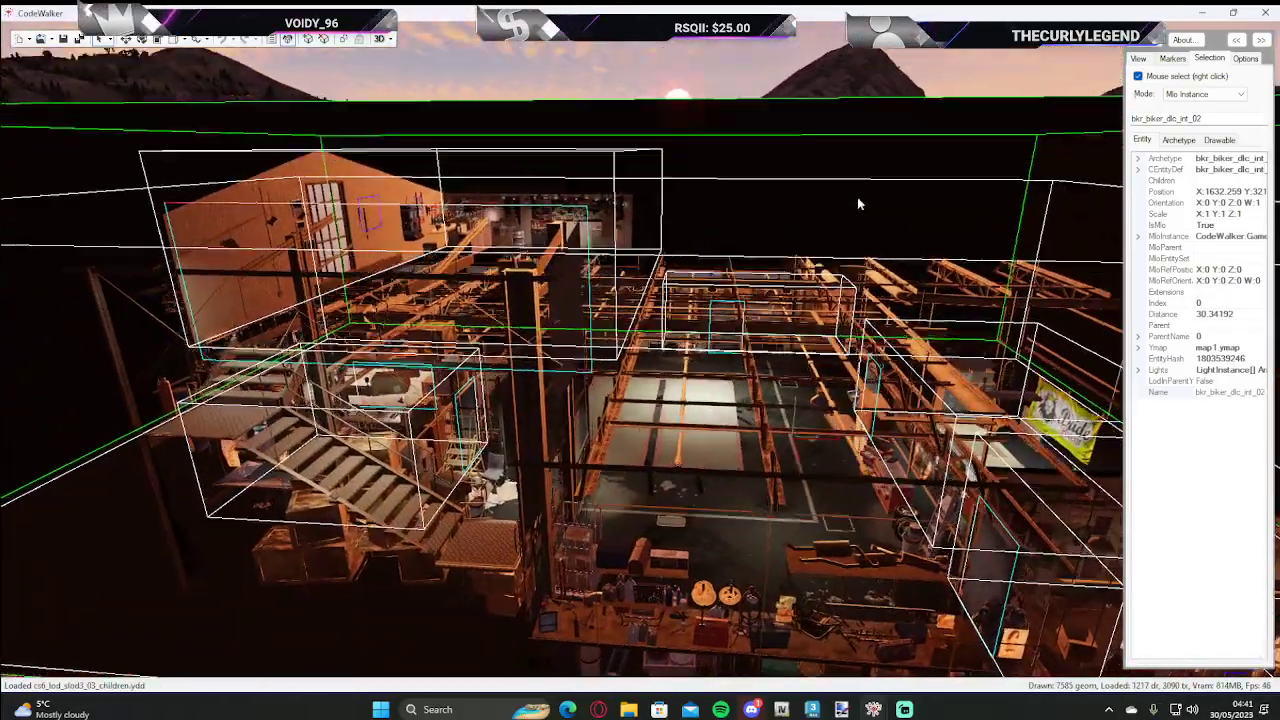
- Move the garage interior across the ground onto the runway beside the dirt track and check its placement
{"action": "left_click_drag", "start_coordinate": [857, 204], "coordinate": [942, 239]}
{"action": "scroll", "coordinate": [942, 239], "scroll_direction": "down", "scroll_amount": 6}
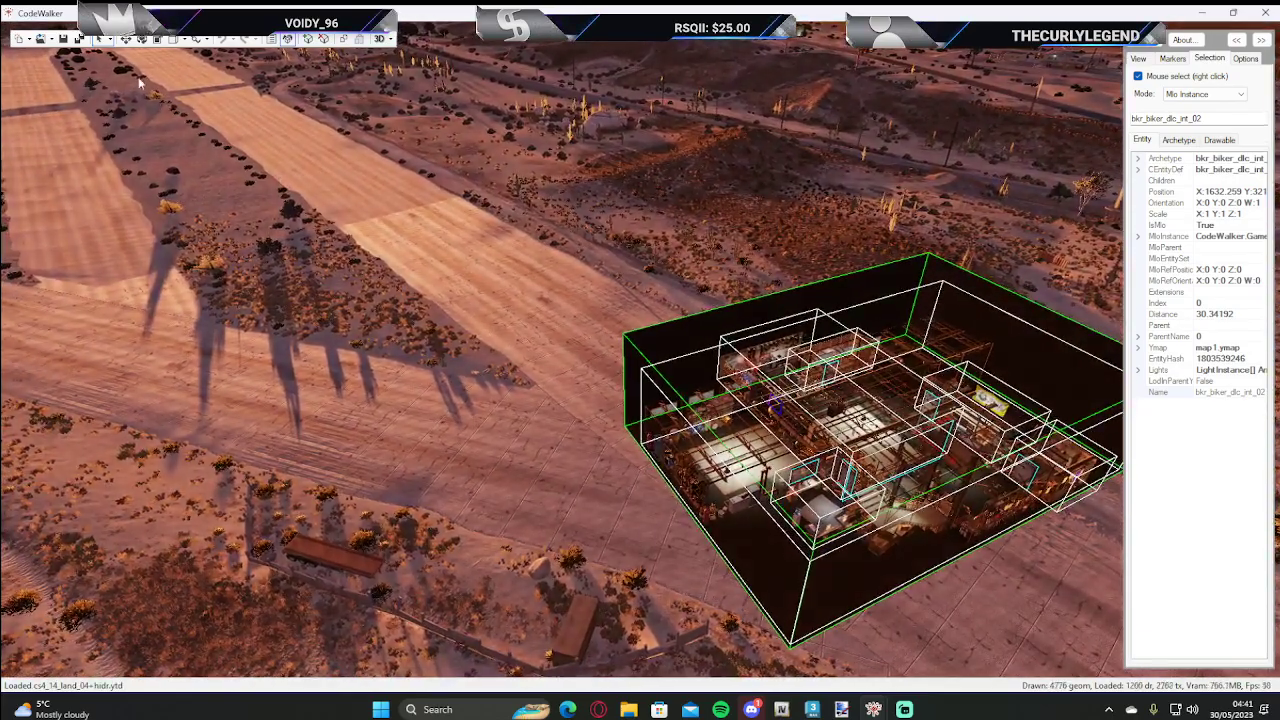
{"action": "left_click_drag", "start_coordinate": [930, 386], "coordinate": [880, 592]}
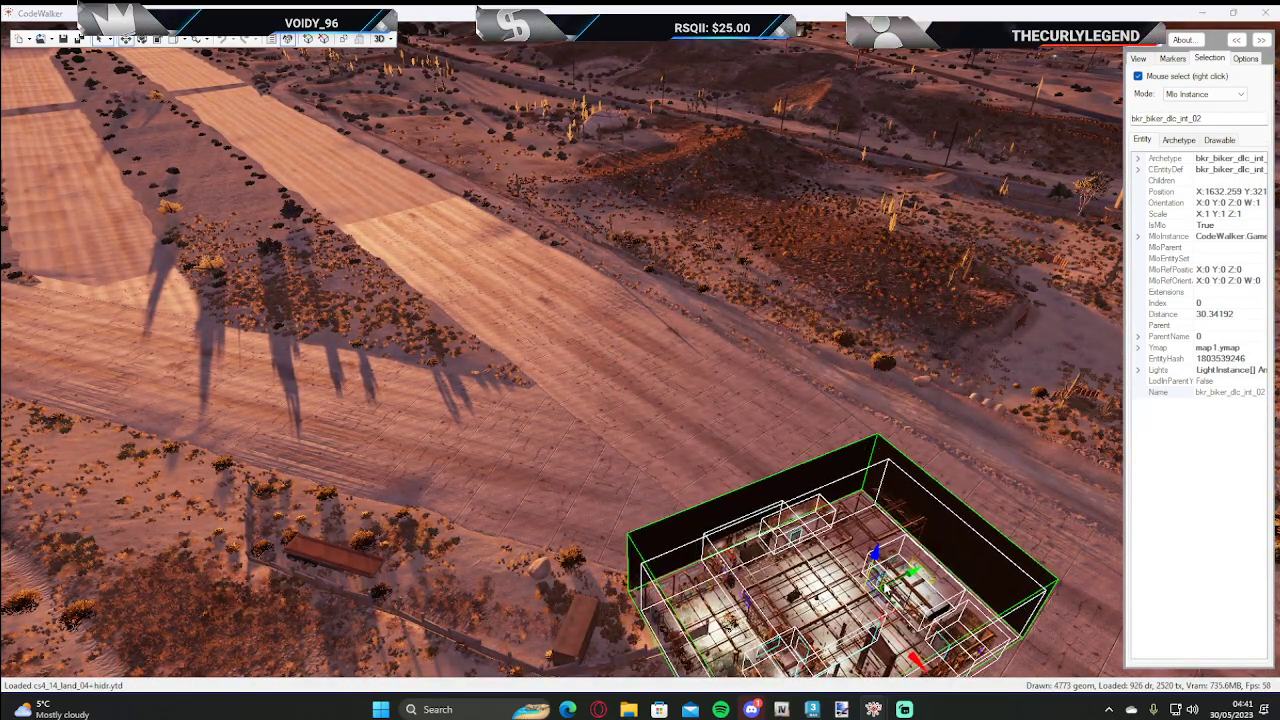
{"action": "left_click_drag", "start_coordinate": [902, 645], "coordinate": [720, 425]}
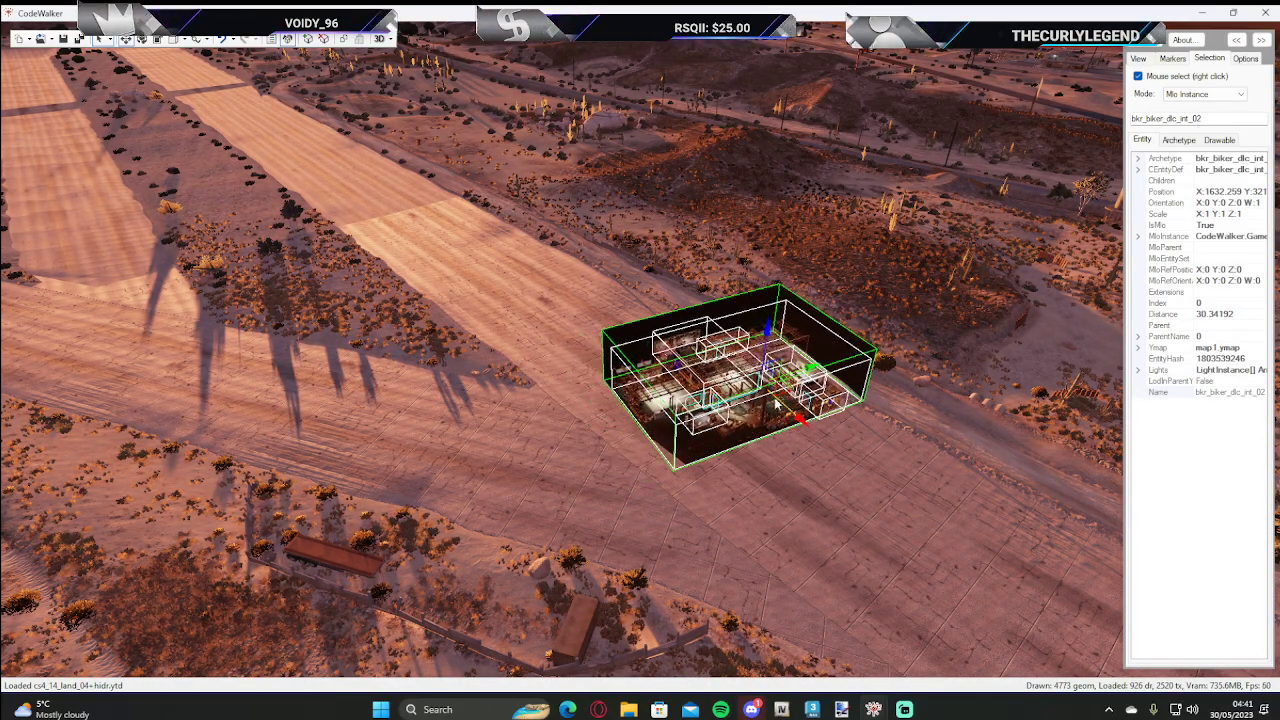
{"action": "scroll", "coordinate": [882, 471], "scroll_direction": "up", "scroll_amount": 5}
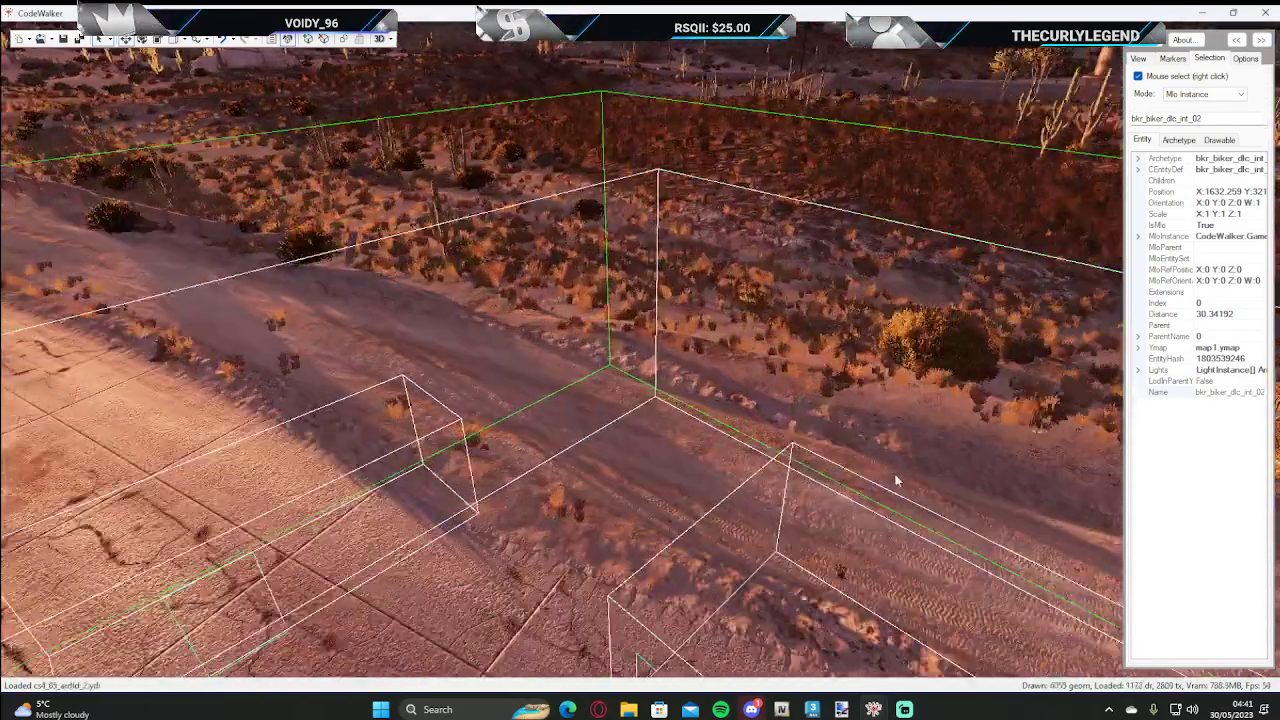
{"action": "scroll", "coordinate": [897, 481], "scroll_direction": "down", "scroll_amount": 5}
{"action": "left_click_drag", "start_coordinate": [897, 481], "coordinate": [715, 454]}
{"action": "scroll", "coordinate": [645, 446], "scroll_direction": "up", "scroll_amount": 4}
{"action": "scroll", "coordinate": [715, 455], "scroll_direction": "down", "scroll_amount": 4}
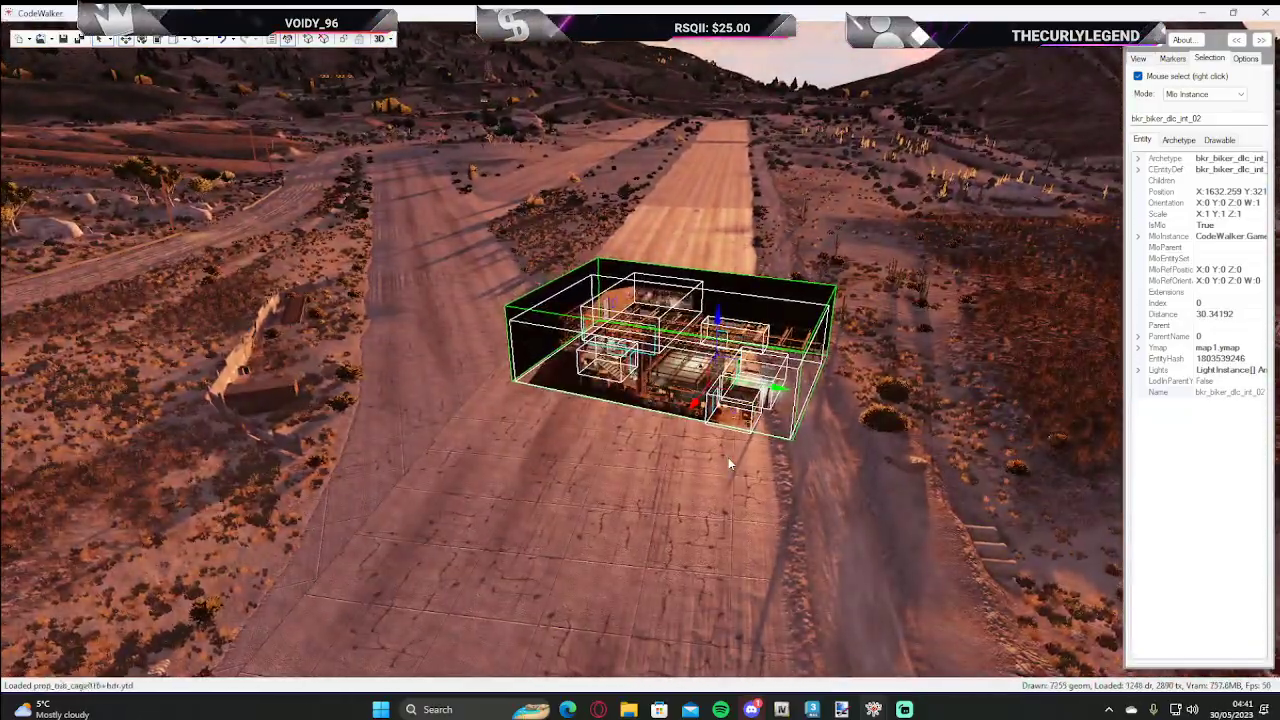
{"action": "scroll", "coordinate": [728, 457], "scroll_direction": "up", "scroll_amount": 3}
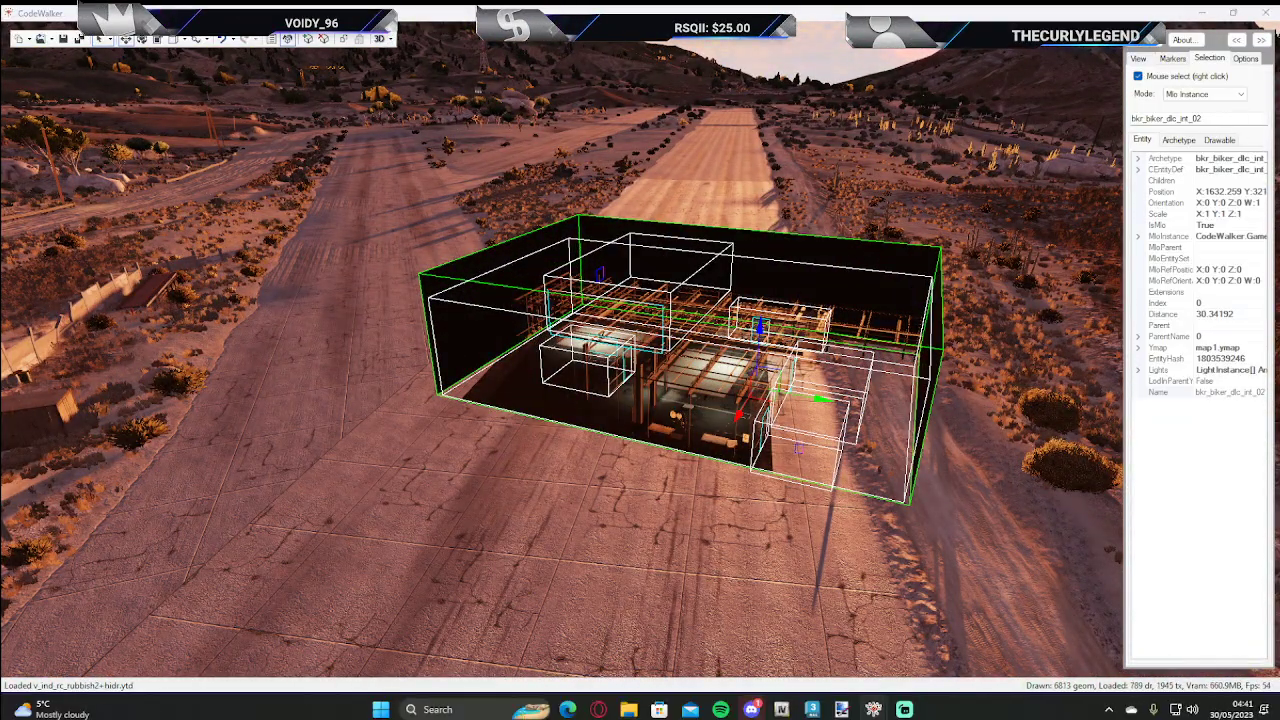
- Name the ymap bucko_building, calculate its flags and extents, and save it as bucko_building.ymap in the bucko_doortest stream folder
{"action": "left_click_drag", "start_coordinate": [1279, 165], "coordinate": [735, 177]}
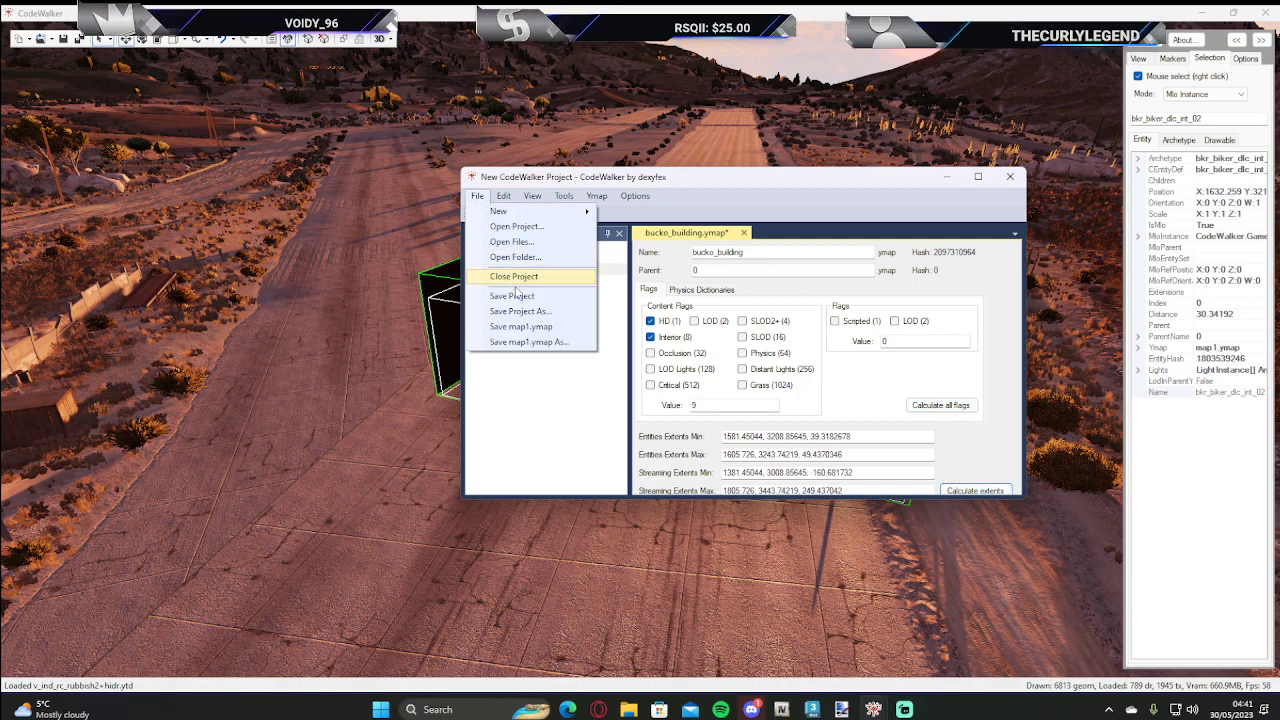
{"action": "key", "text": "ctrl+s"}
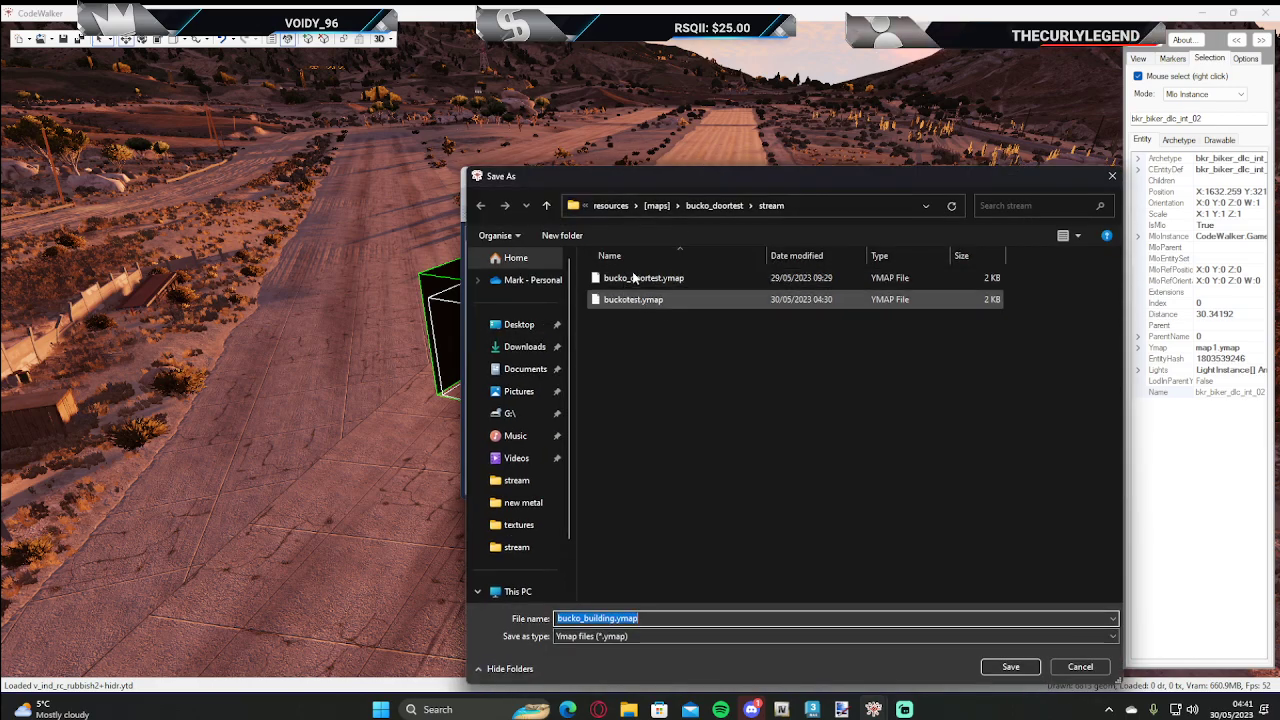
{"action": "left_click", "coordinate": [1011, 667]}
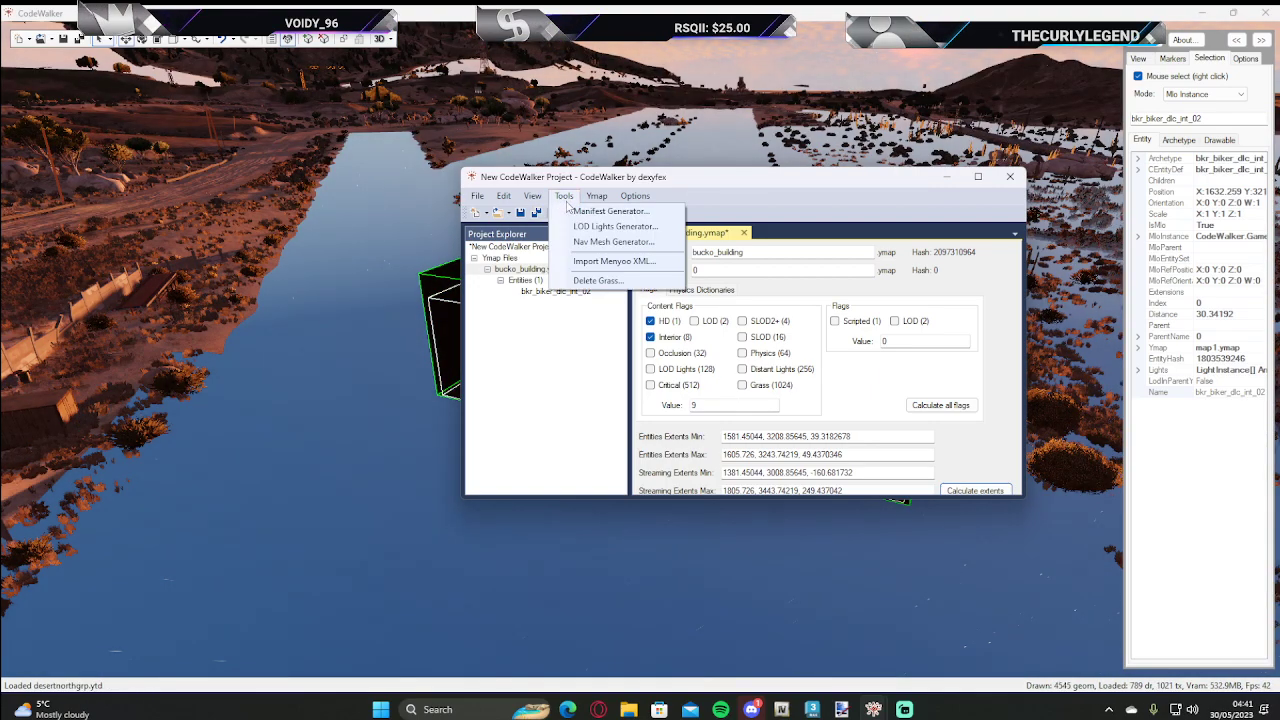
- Generate the project manifest and save it as _manifestbuilding.ymf in the same stream folder
{"action": "left_click", "coordinate": [605, 211]}
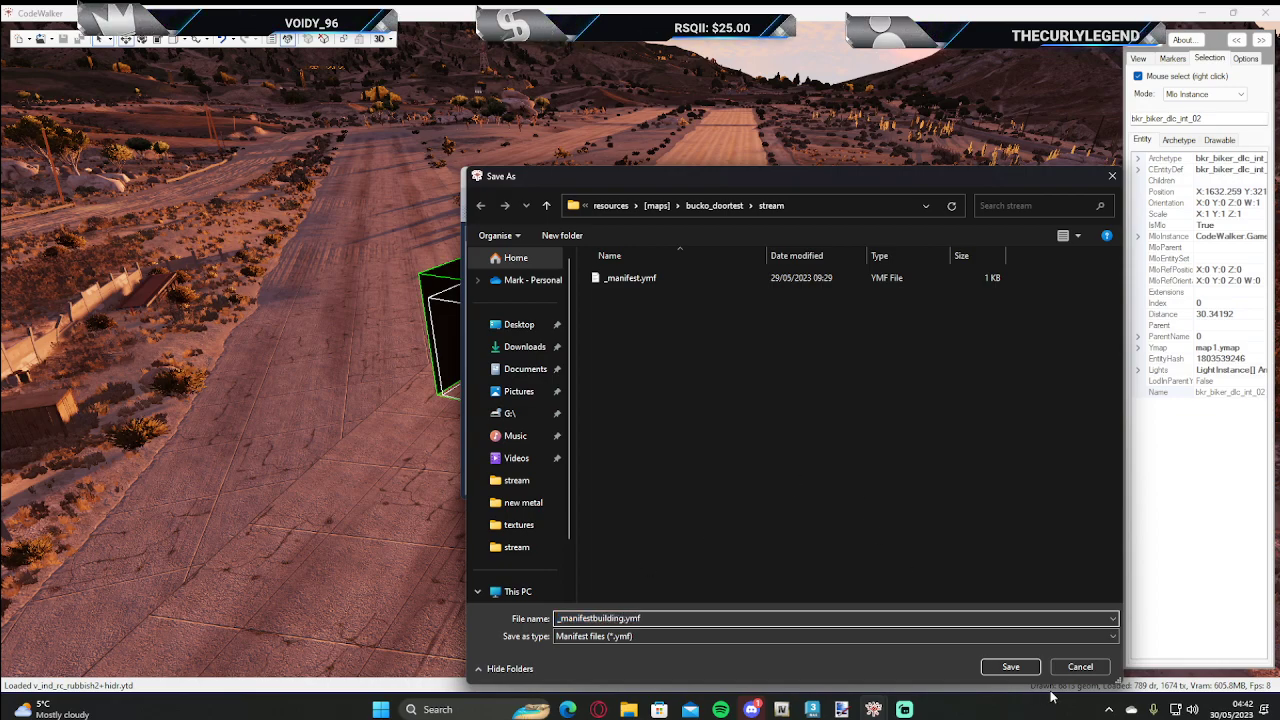
{"action": "left_click", "coordinate": [1008, 667]}
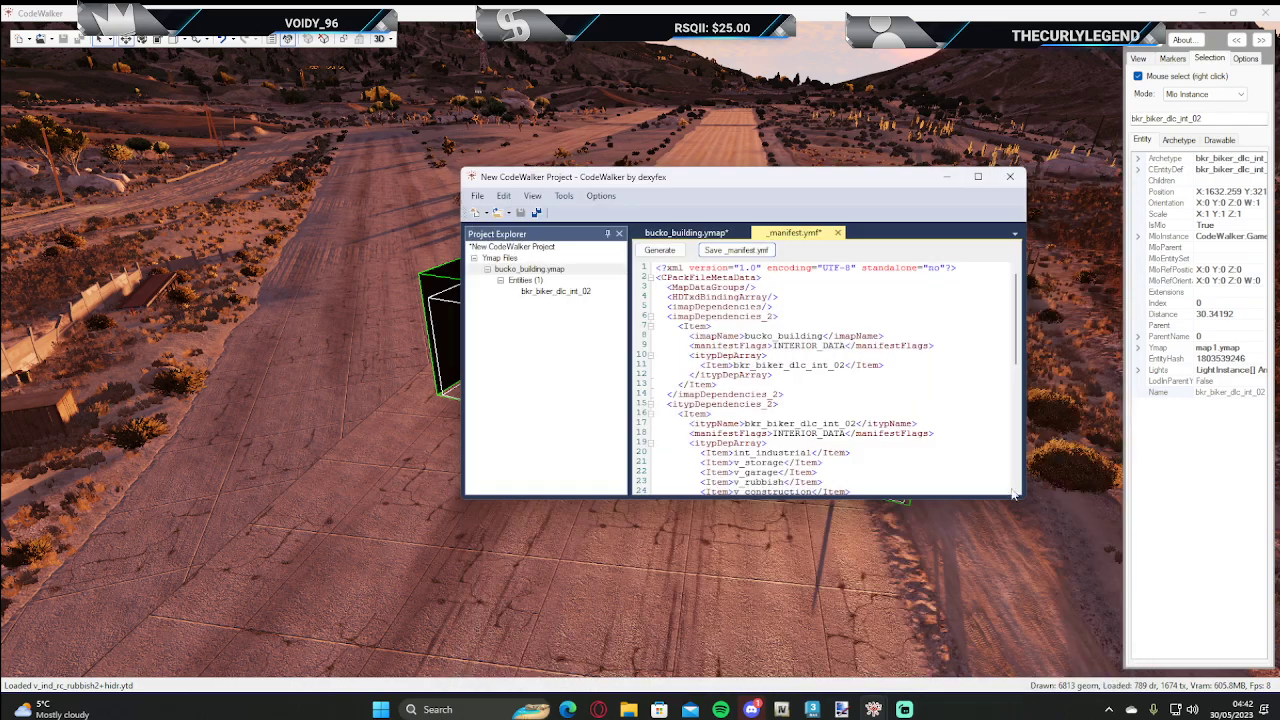
- Close the project window and exit the map editor
{"action": "left_click", "coordinate": [1007, 180]}
{"action": "left_click", "coordinate": [668, 400]}
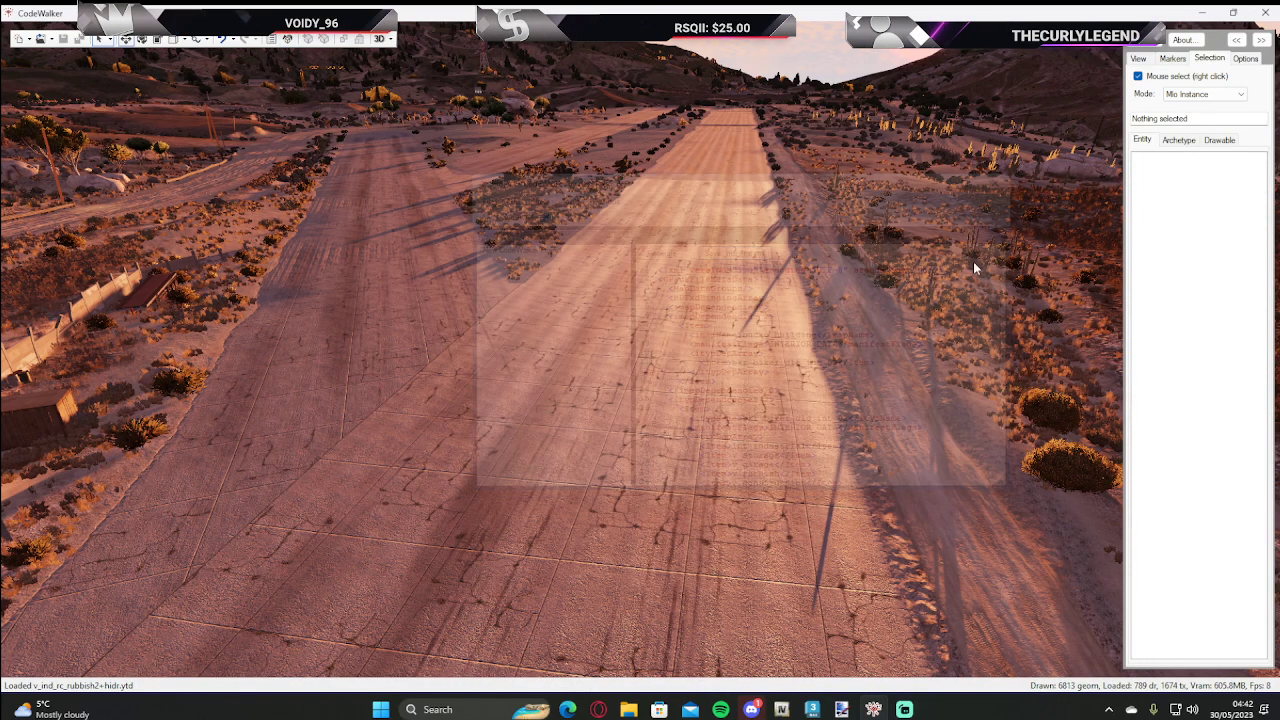
{"action": "left_click", "coordinate": [1264, 12]}
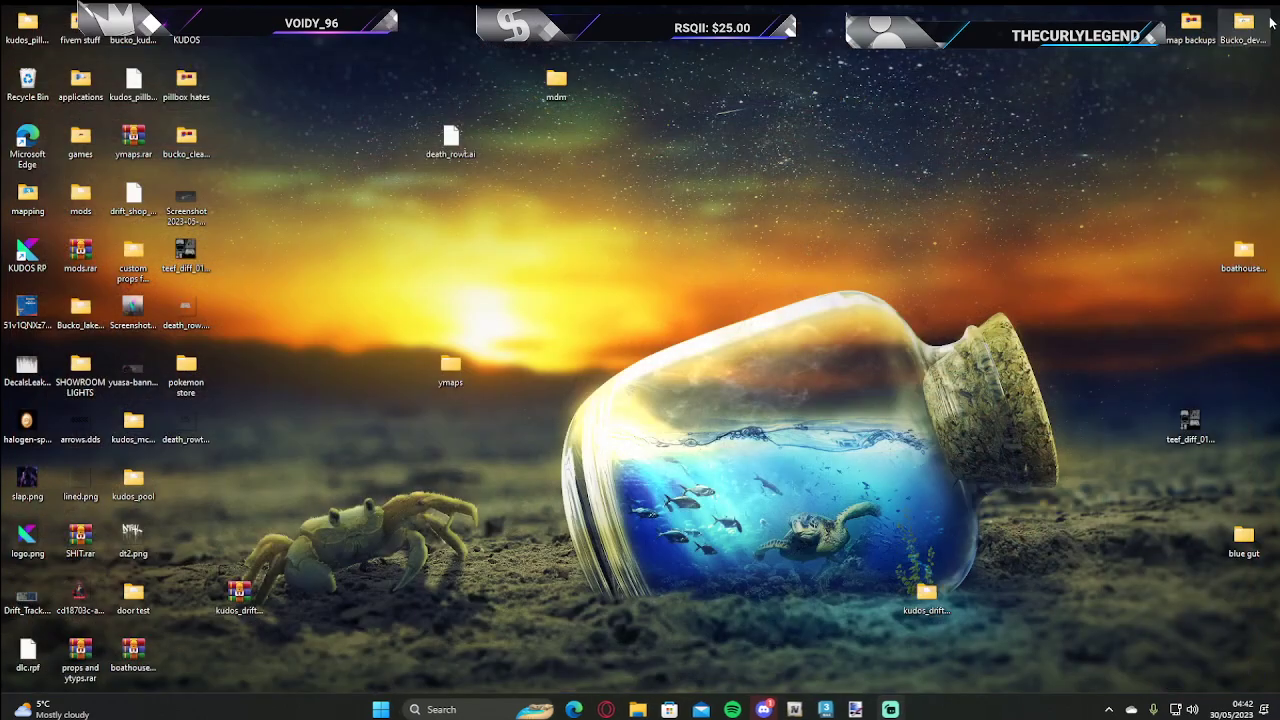
- Open the Bucko_devServer folder on the desktop and start the server with start_6405_default.bat
{"action": "key", "text": "Return"}
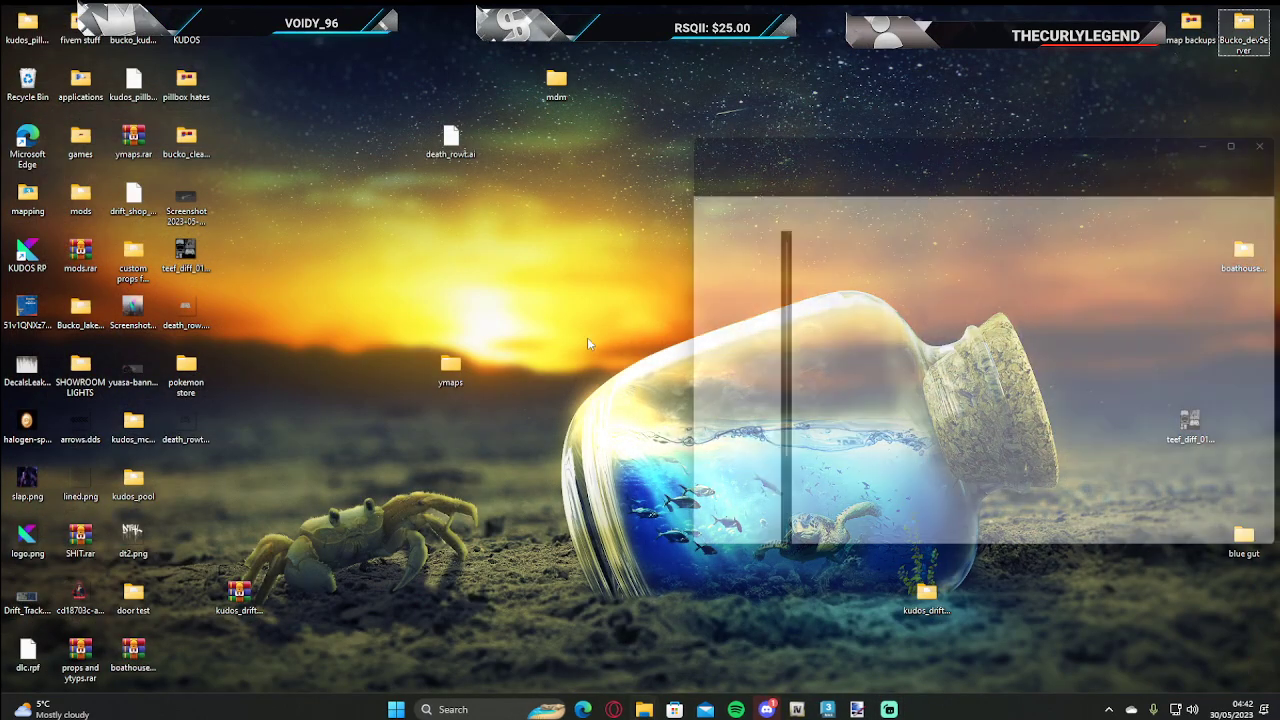
{"action": "left_click", "coordinate": [830, 295]}
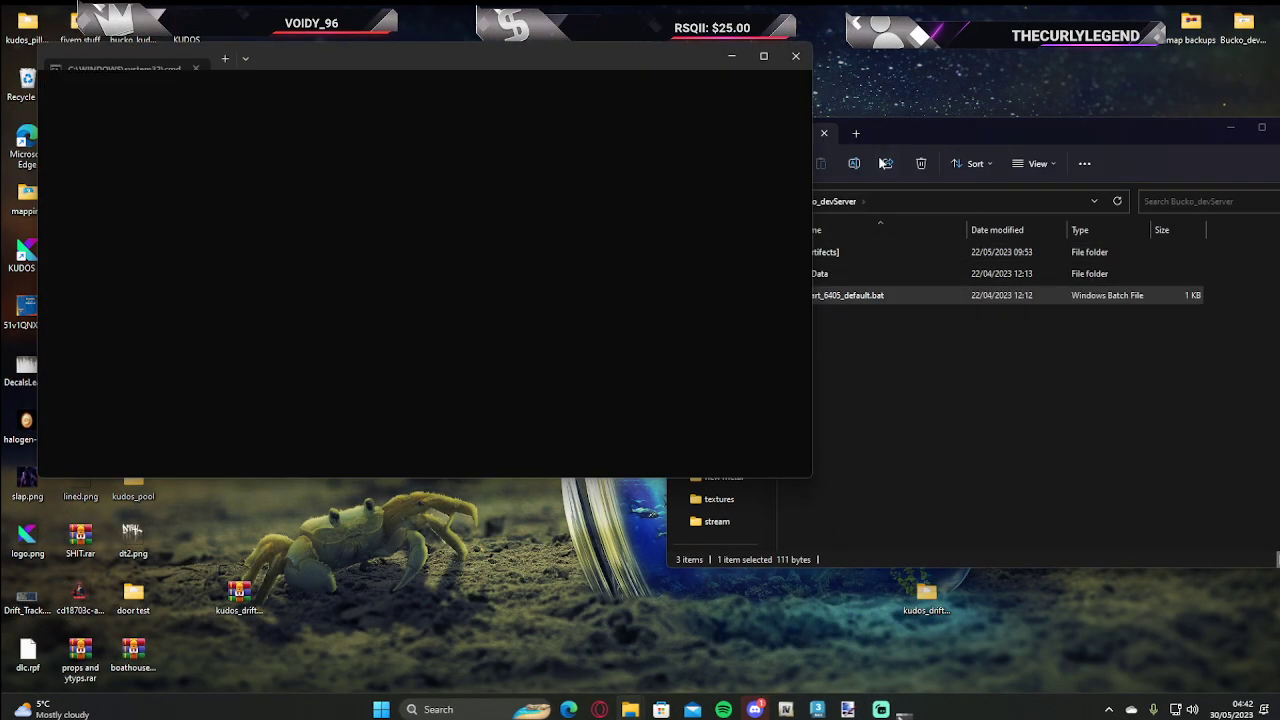
{"action": "left_click_drag", "start_coordinate": [591, 69], "coordinate": [1279, 110]}
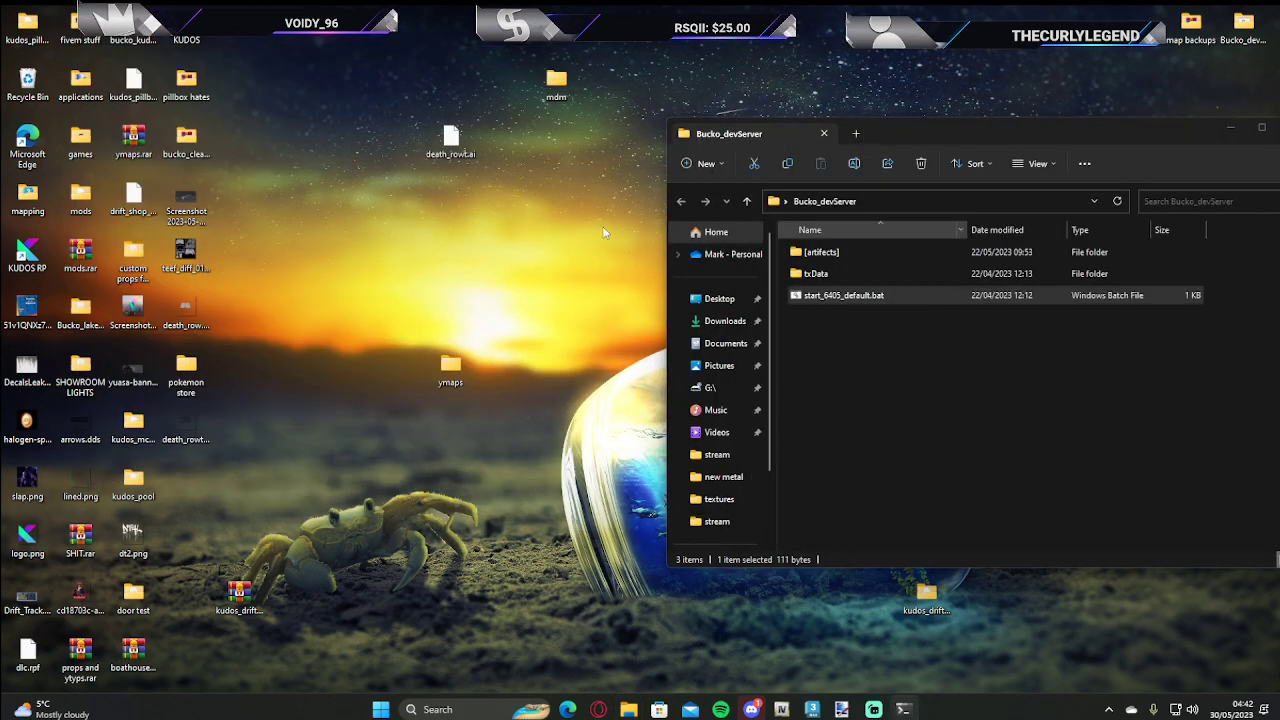
- Launch FiveM from the desktop games folder, leaving no folder windows open, and connect to the local server on LAN
{"action": "double_click", "coordinate": [93, 142]}
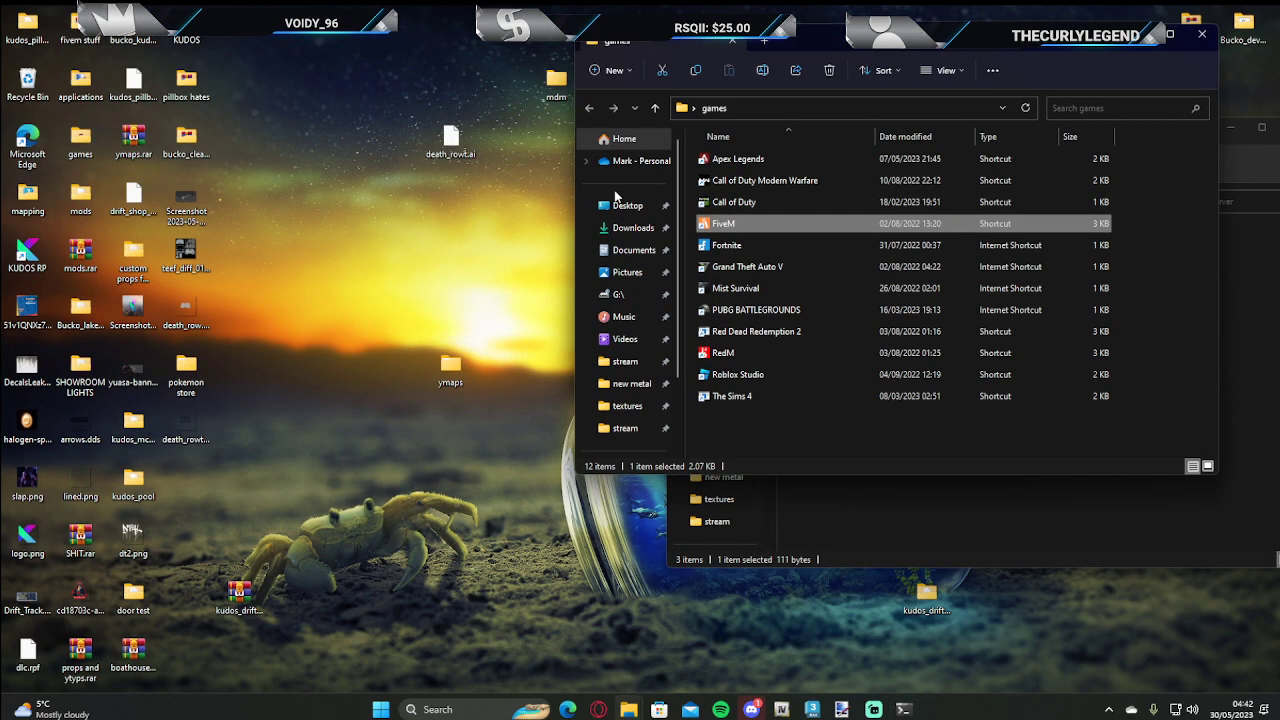
{"action": "double_click", "coordinate": [727, 224]}
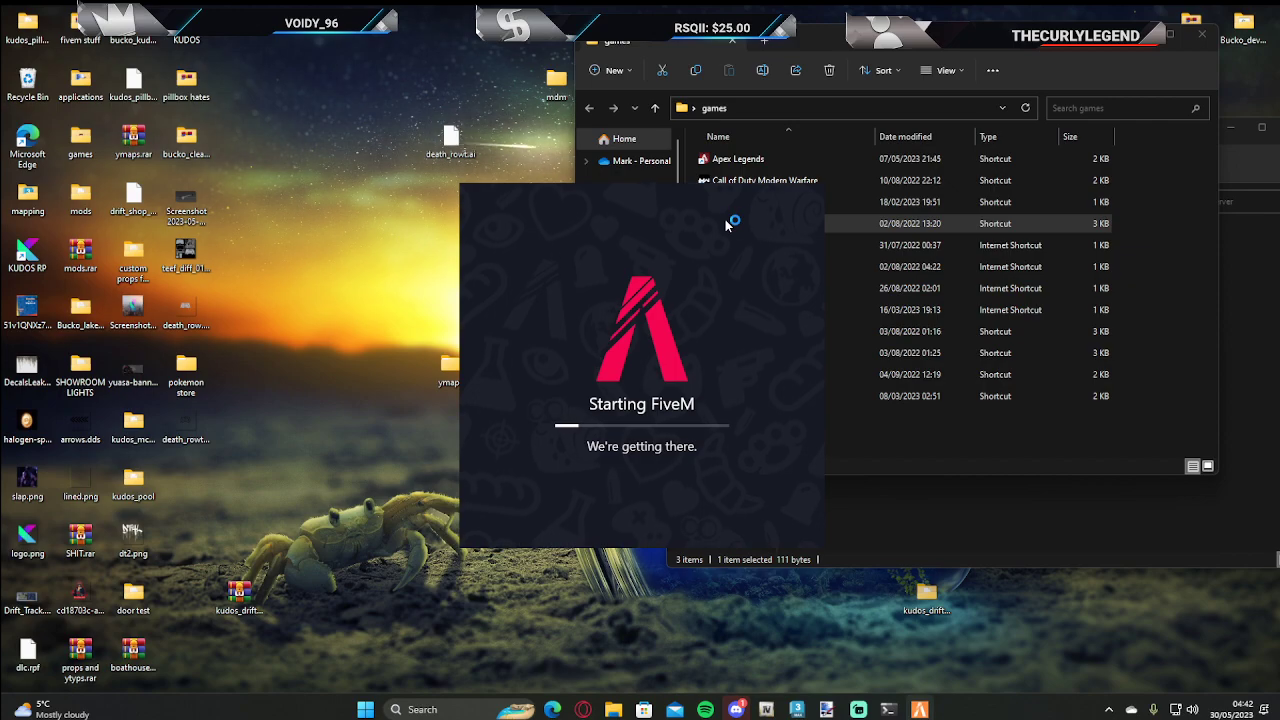
{"action": "left_click", "coordinate": [1202, 35]}
{"action": "left_click_drag", "start_coordinate": [1167, 132], "coordinate": [1013, 137]}
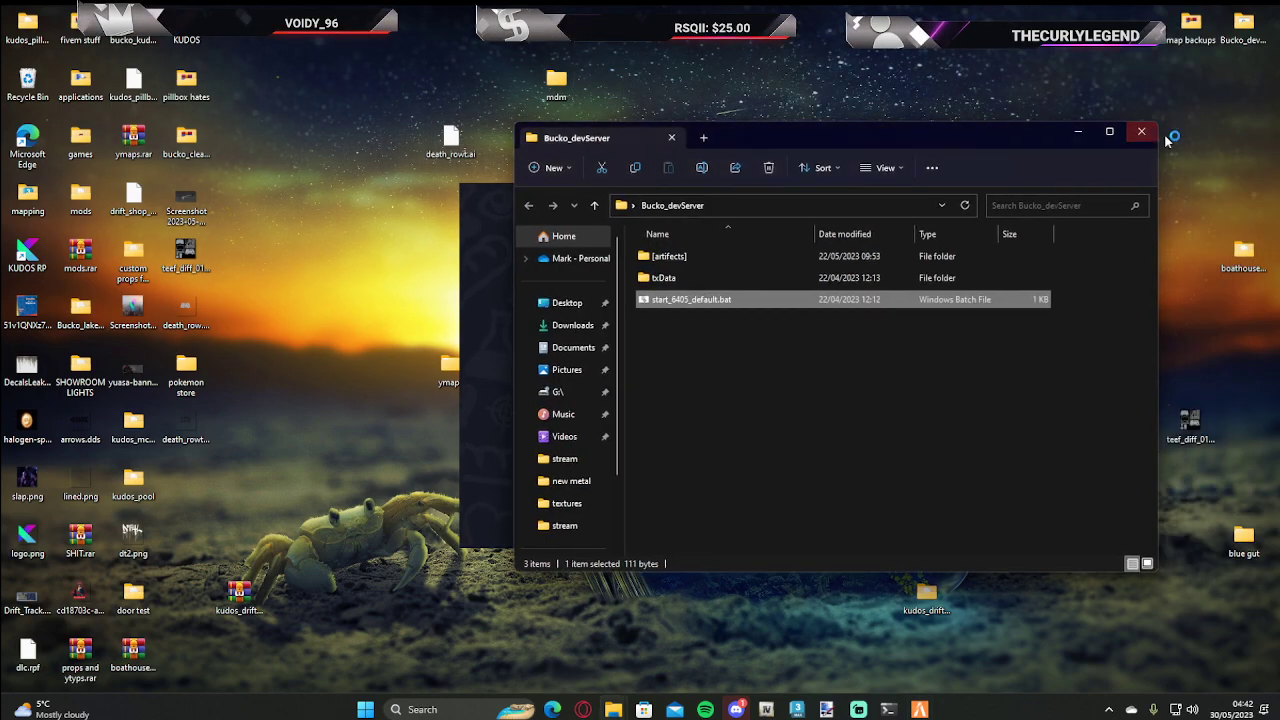
{"action": "left_click", "coordinate": [1140, 132]}
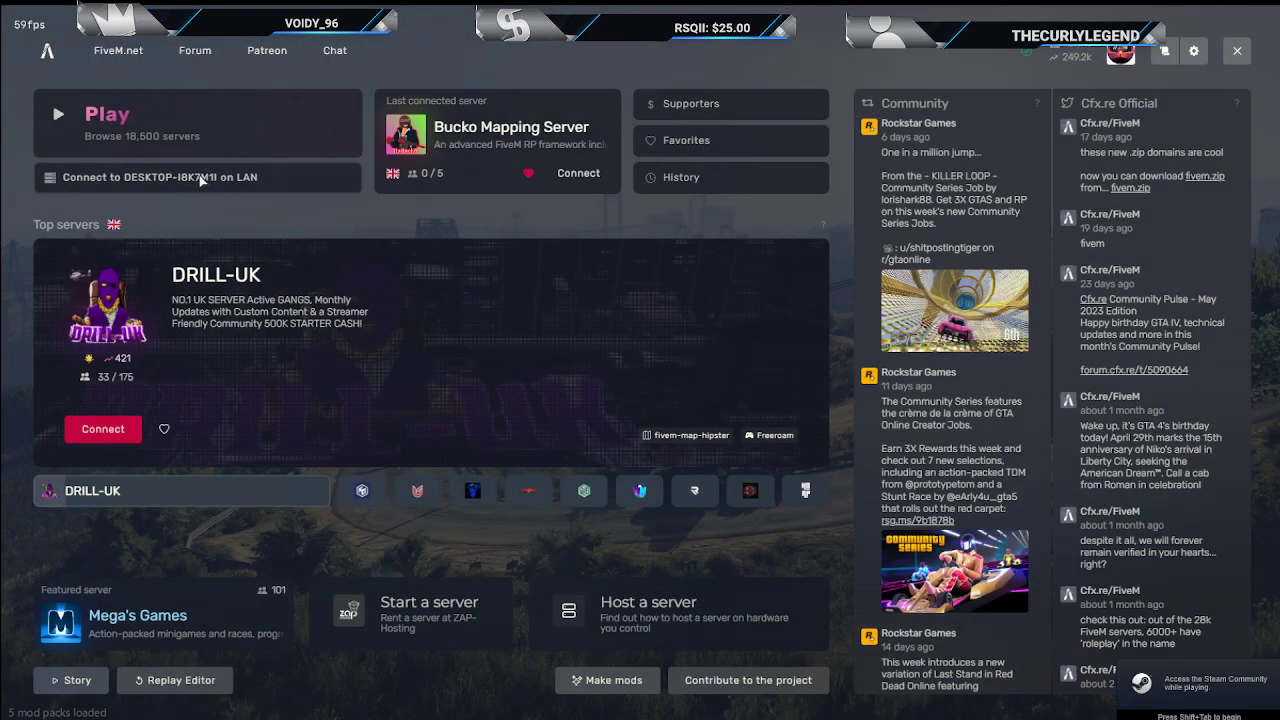
{"action": "left_click", "coordinate": [199, 180]}
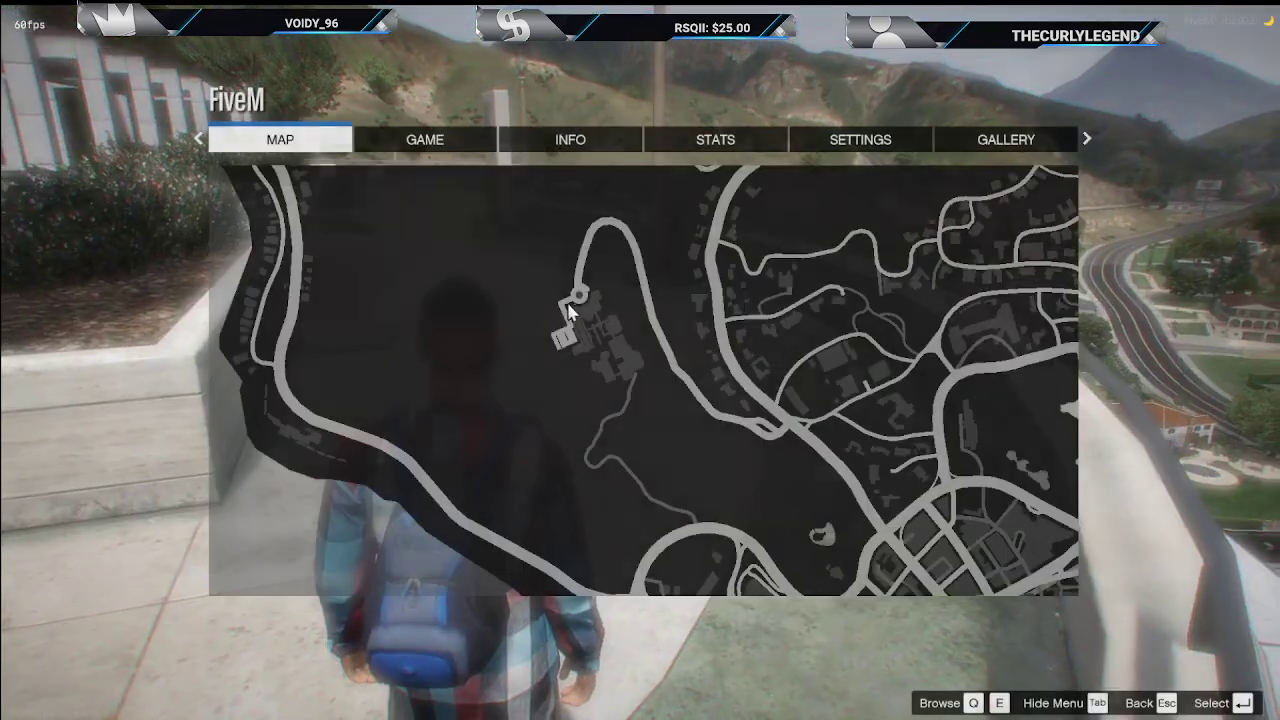
- Set a map waypoint at the northeast end of the Grand Senora Desert airfield runway and teleport to it with /tpm
{"action": "left_click", "coordinate": [568, 312]}
{"action": "scroll", "coordinate": [860, 300], "scroll_direction": "down", "scroll_amount": 4}
{"action": "left_click_drag", "start_coordinate": [960, 251], "coordinate": [600, 525]}
{"action": "left_click_drag", "start_coordinate": [1004, 98], "coordinate": [752, 364]}
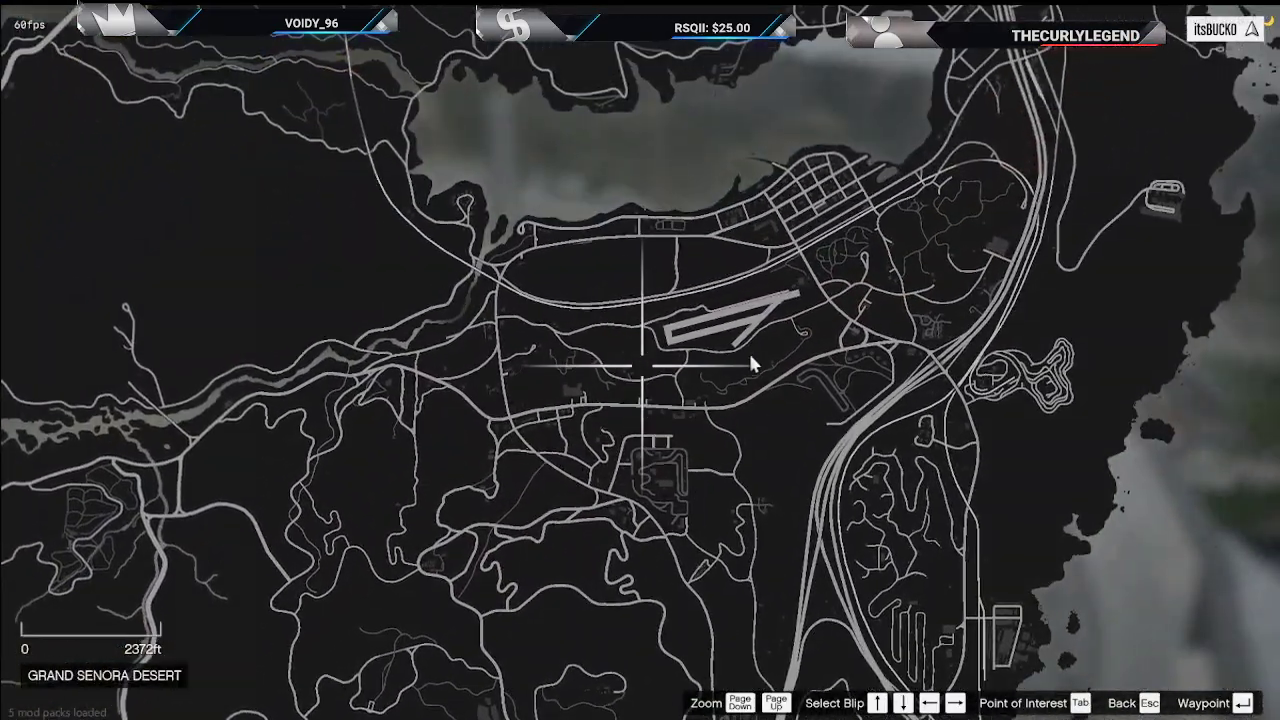
{"action": "left_click", "coordinate": [798, 303]}
{"action": "key", "text": "Escape"}
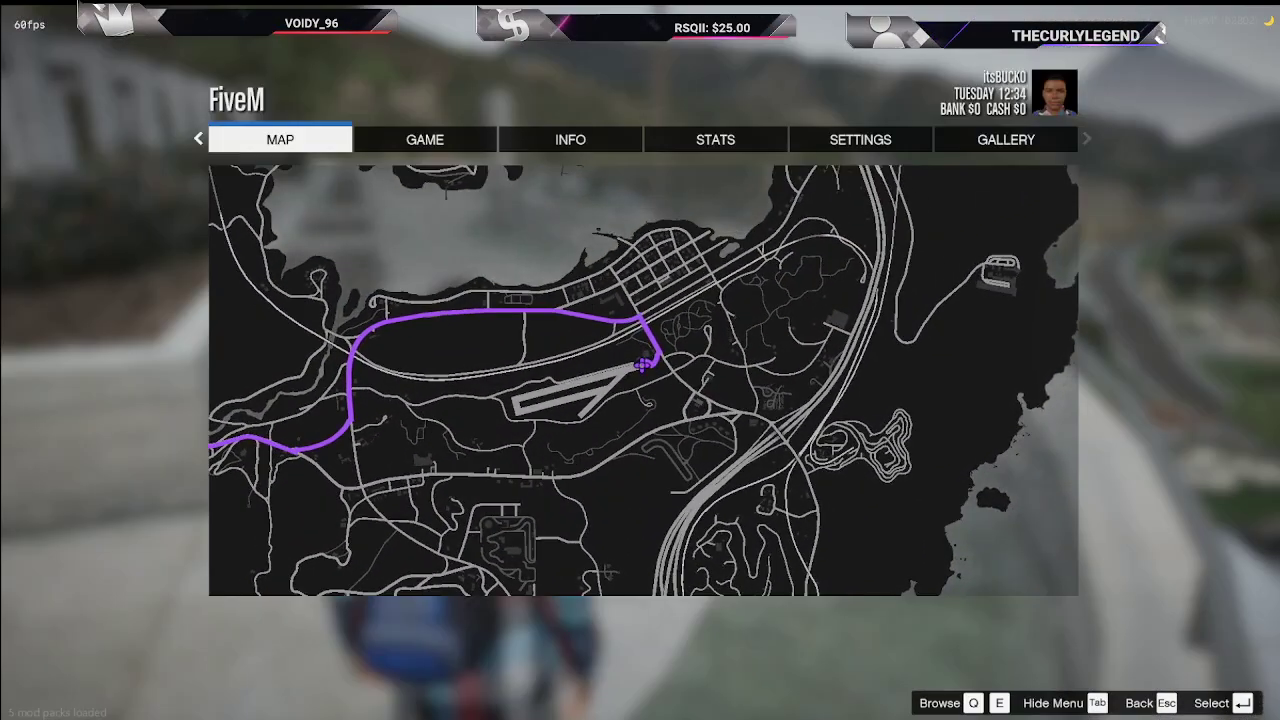
{"action": "key", "text": "Escape"}
{"action": "type", "text": "t/tpm"}
{"action": "key", "text": "Return"}
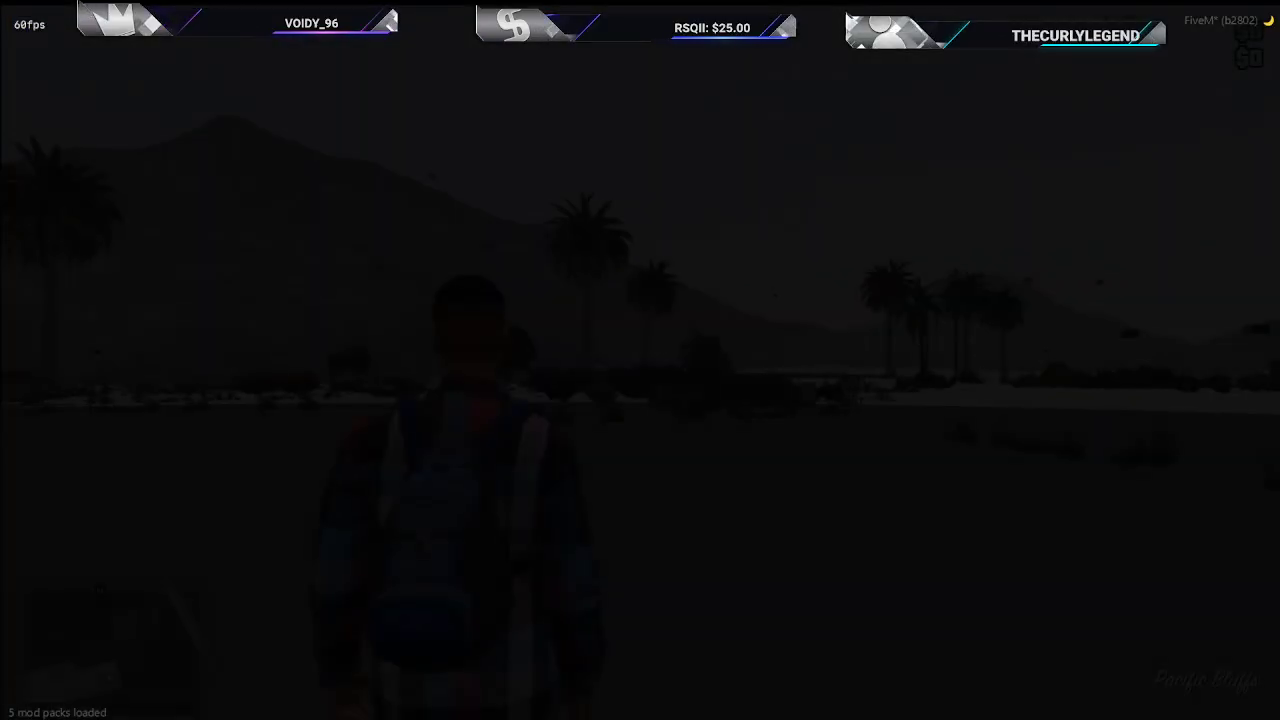
- Move from the runway to the placed building and run through the garage interior to inspect it in game
{"action": "key", "text": "w"}
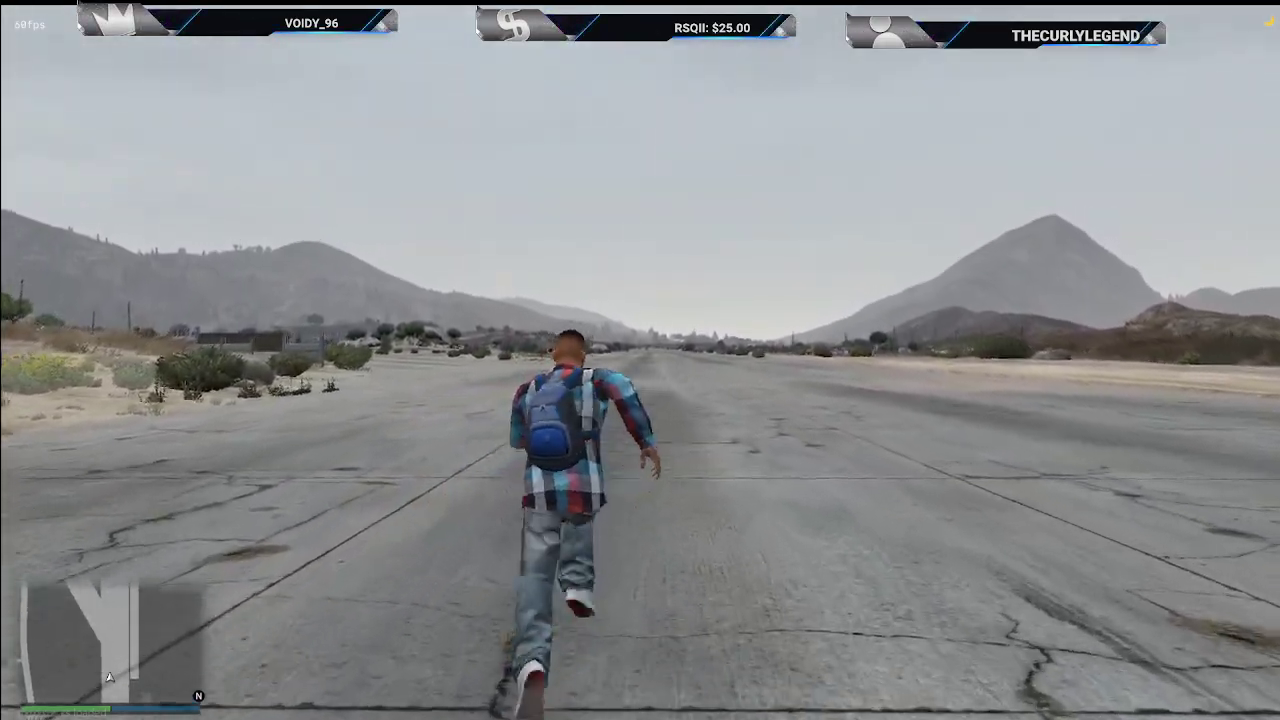
{"action": "key", "text": "F2"}
{"action": "key", "text": "w"}
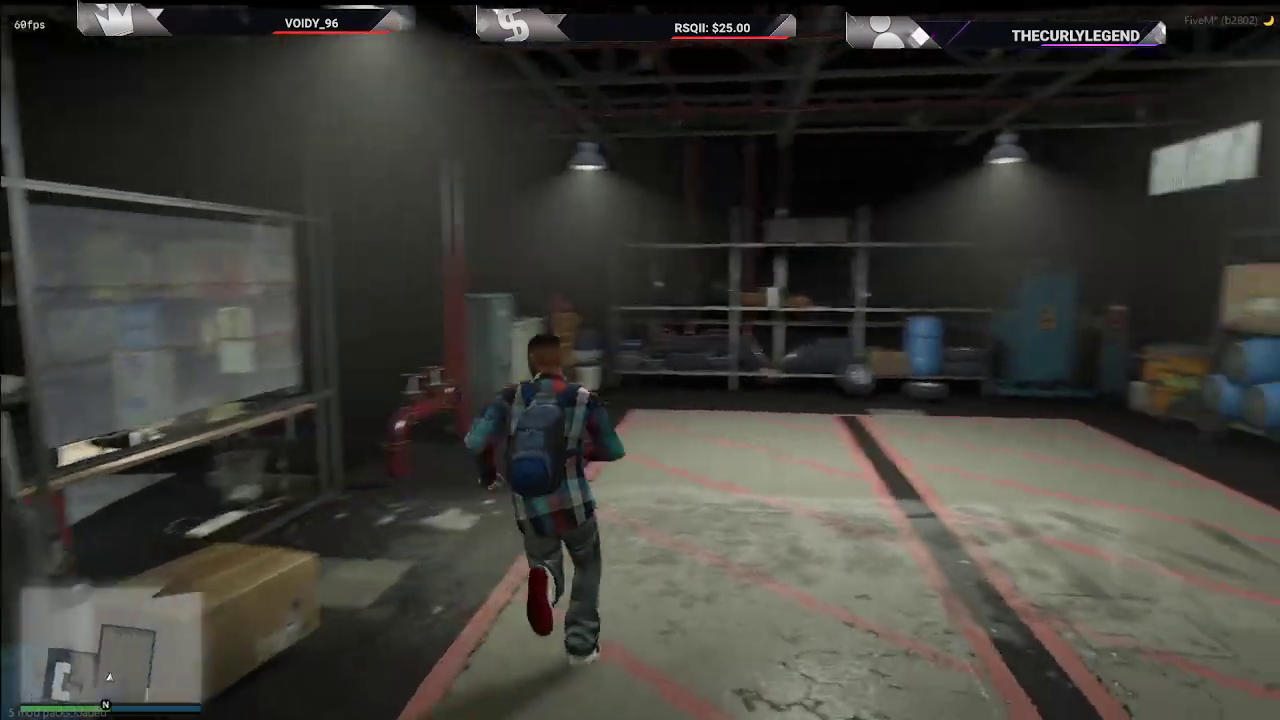
{"action": "key", "text": "w"}
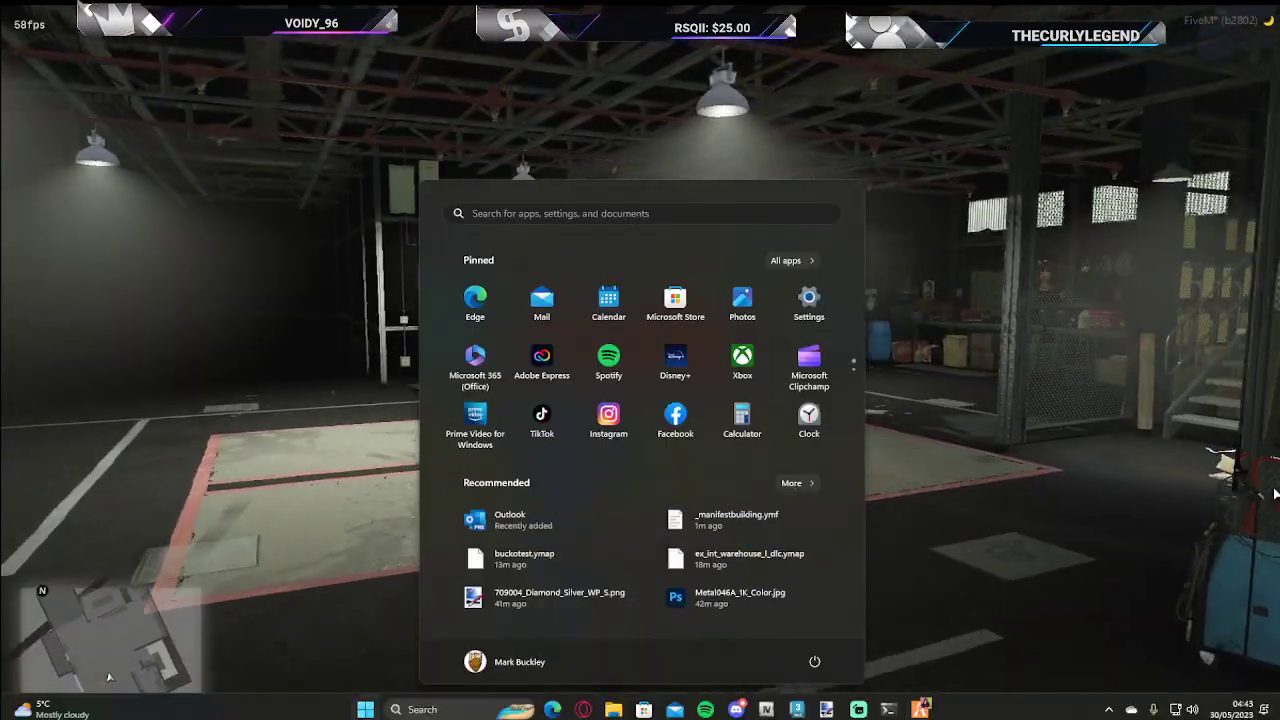